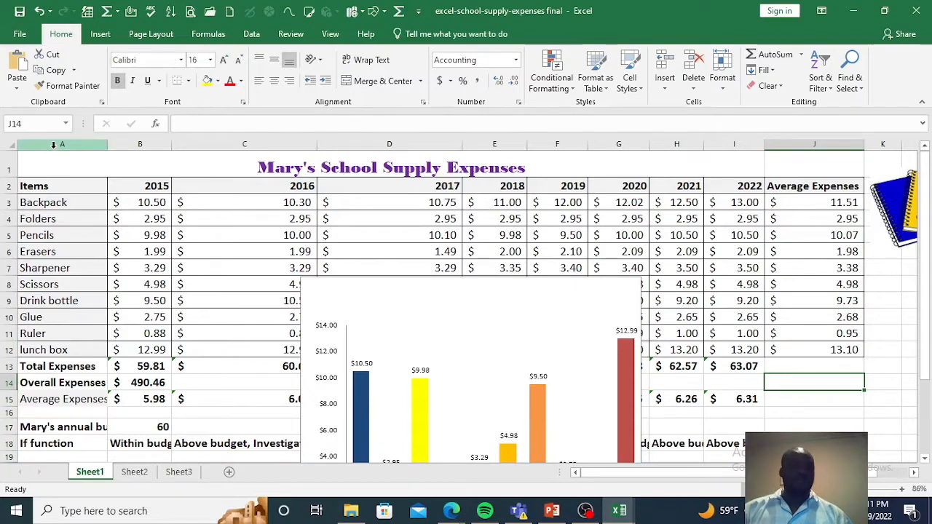
Step: Insert a new column before the Items column and enter the header NO in cell A2
left_click(53, 145)
right_click(54, 145)
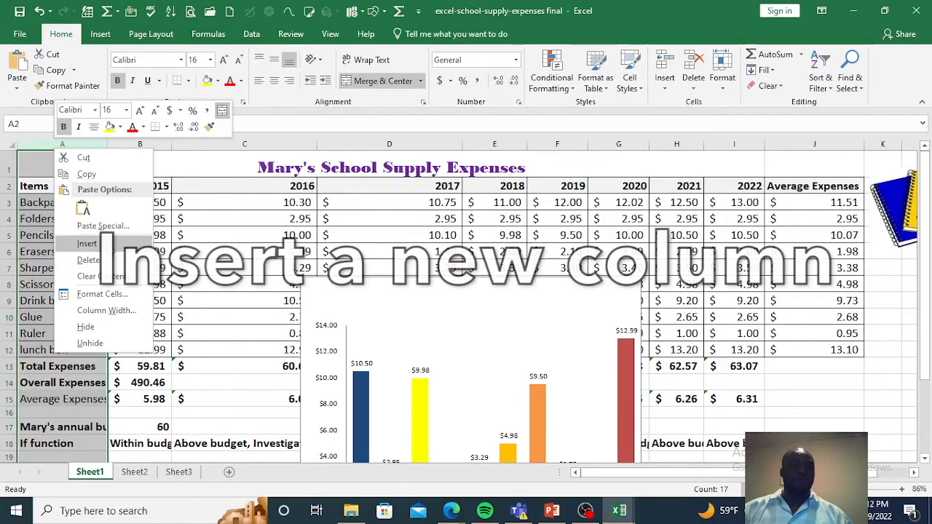
left_click(87, 243)
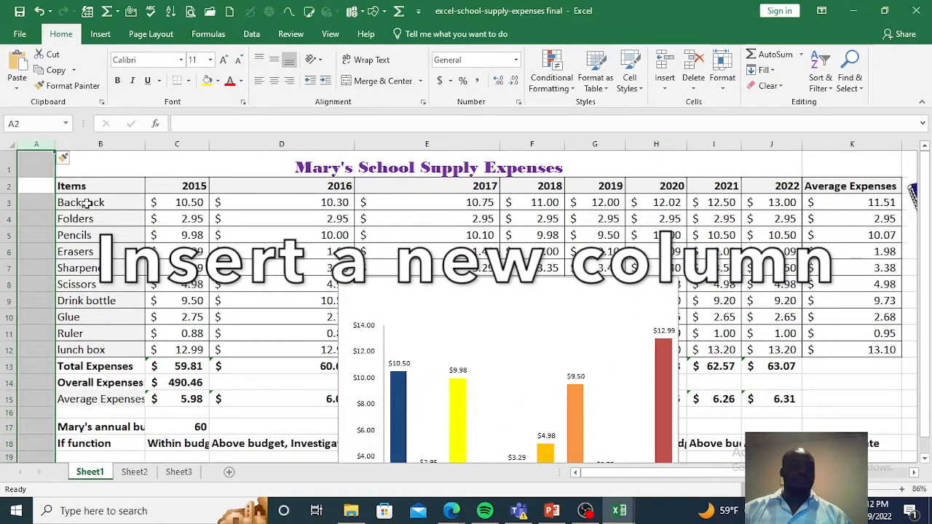
left_click(36, 186)
type("NO")
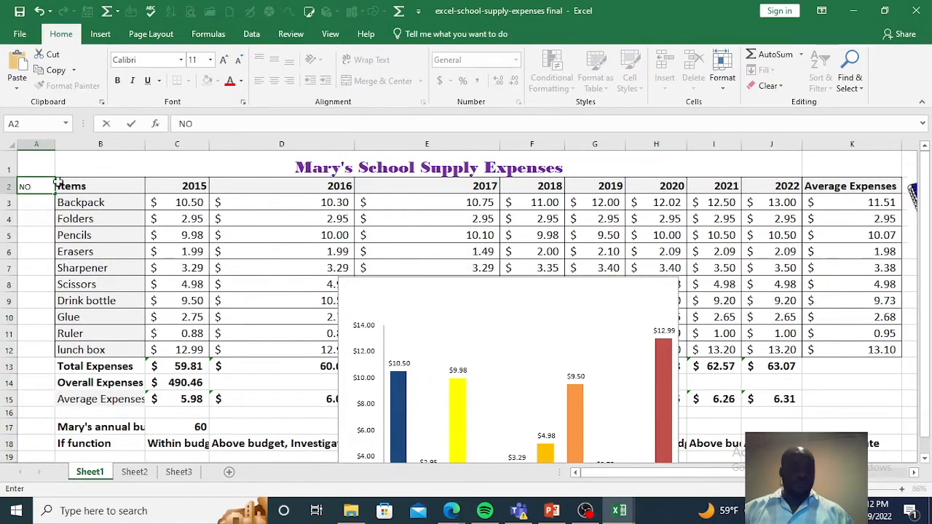
key("Return")
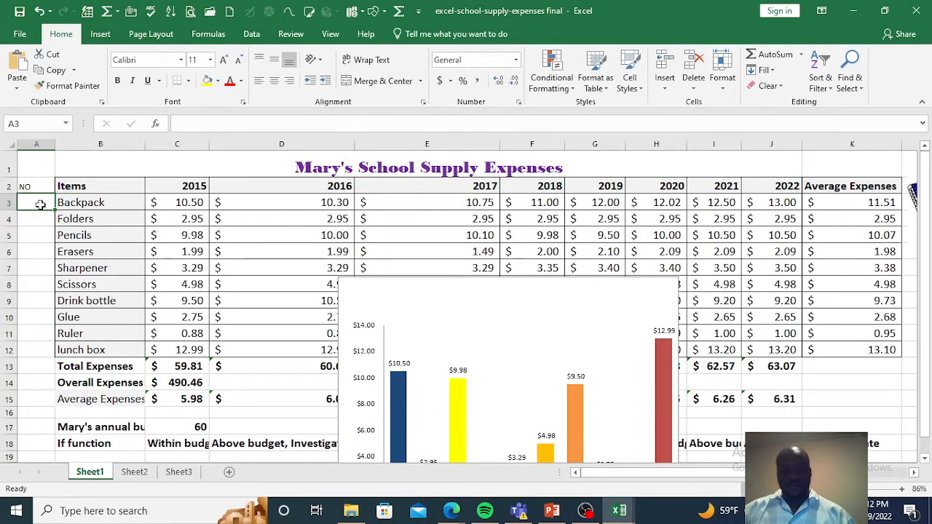
Step: Number the items from 1 to 10 in cells A3 to A12, extending the series from the first entries
type("1")
key("Return")
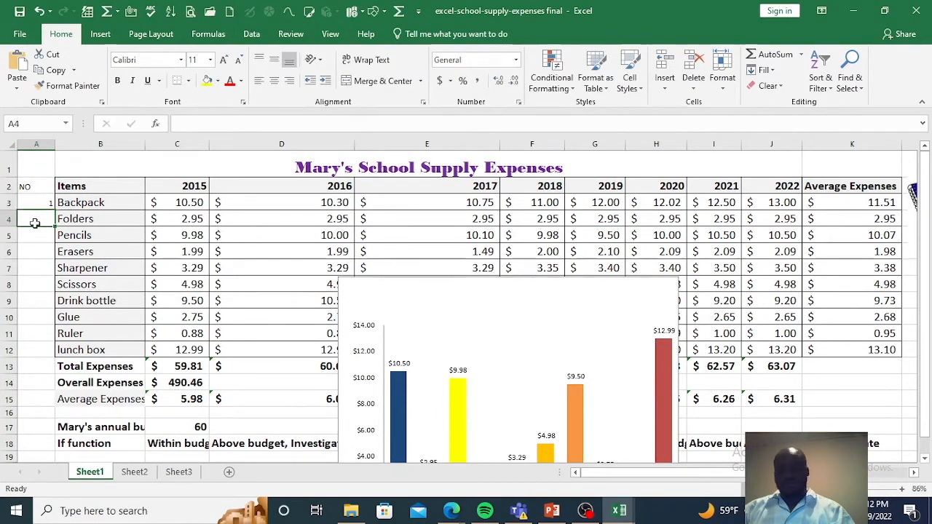
type("2")
key("Return")
type("3")
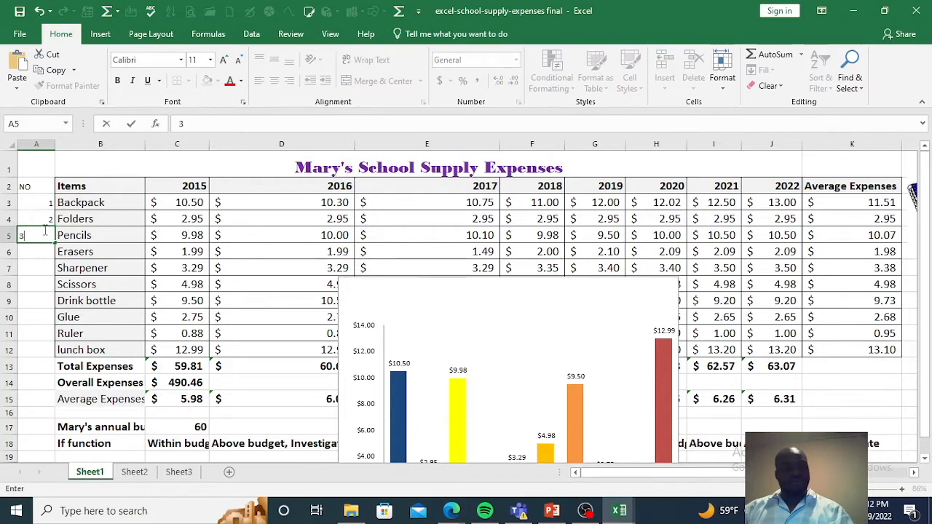
left_click_drag(42, 202, 43, 353)
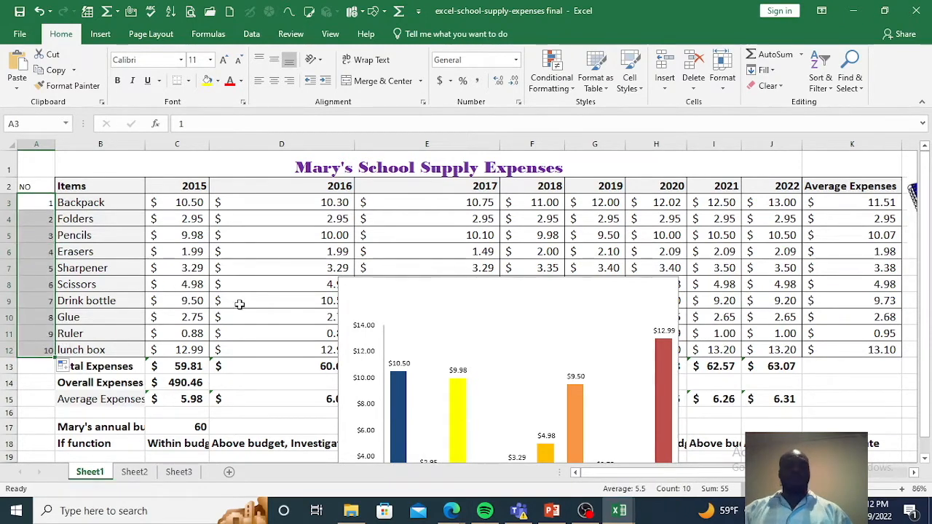
scroll(269, 289, "right", 2)
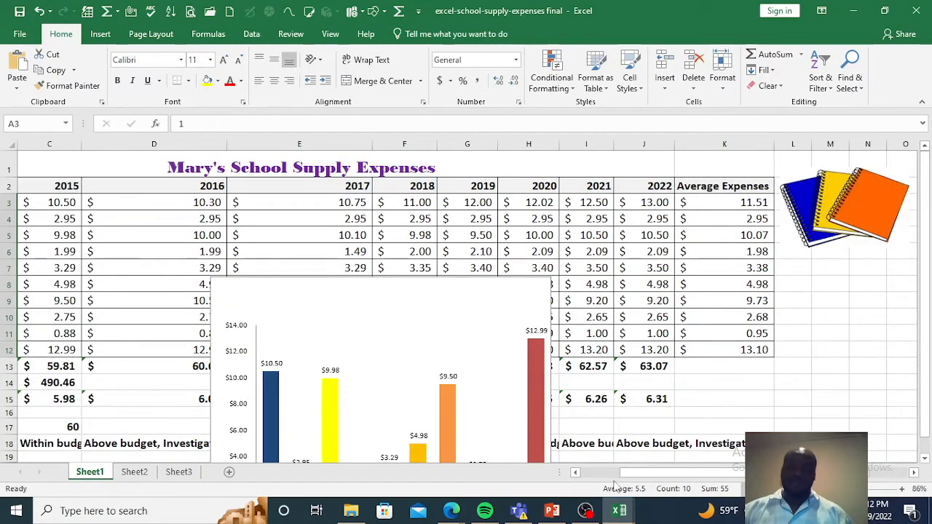
left_click_drag(643, 473, 580, 476)
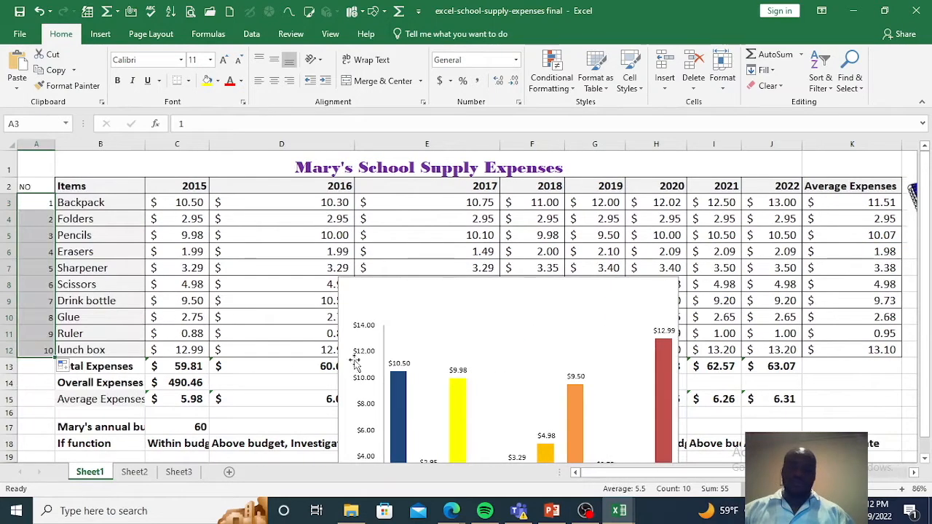
left_click(44, 204)
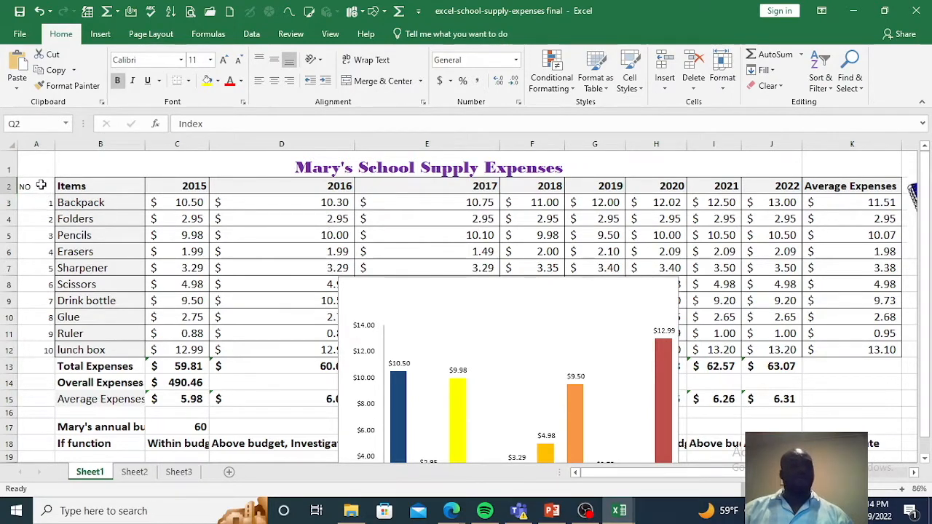
left_click_drag(41, 186, 80, 347)
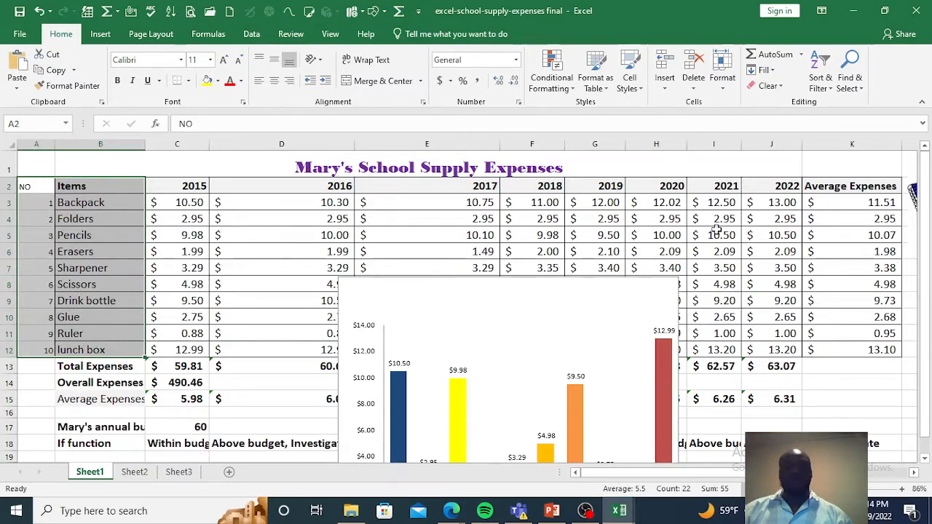
left_click_drag(676, 473, 753, 473)
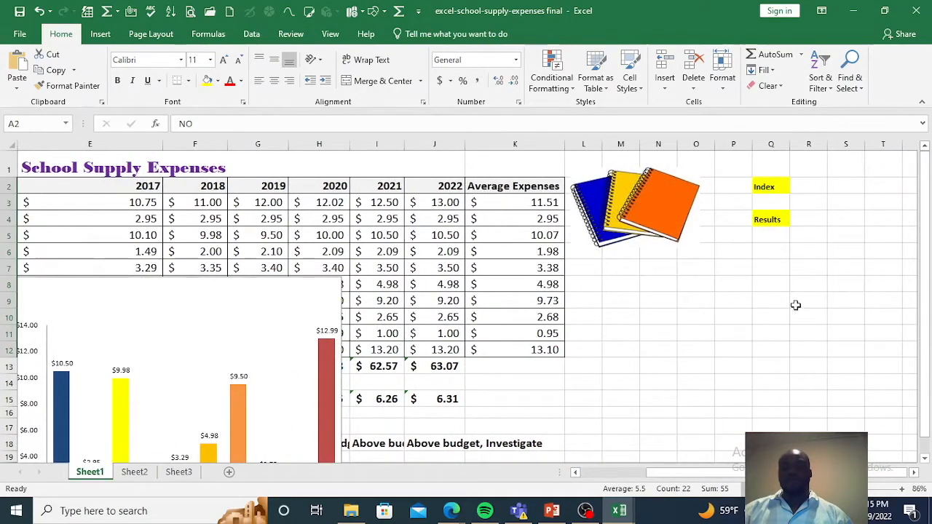
left_click(774, 187)
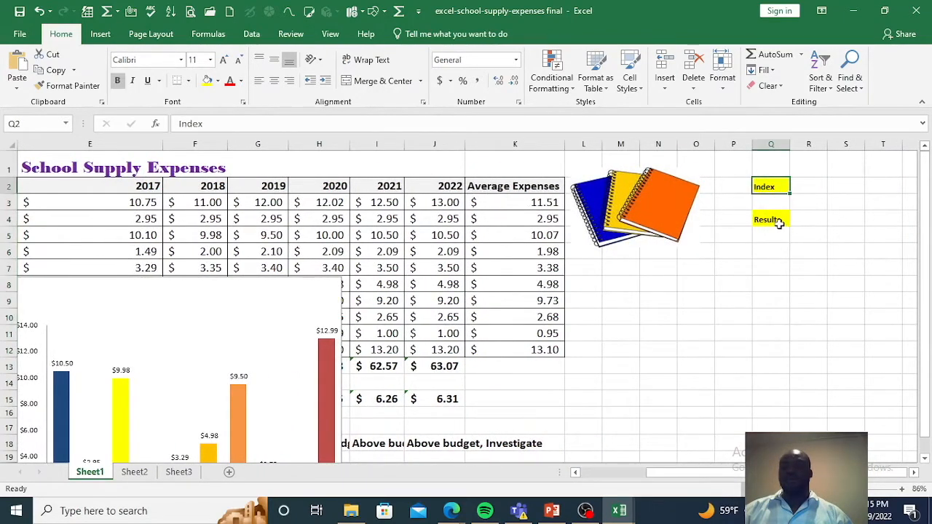
left_click(802, 223)
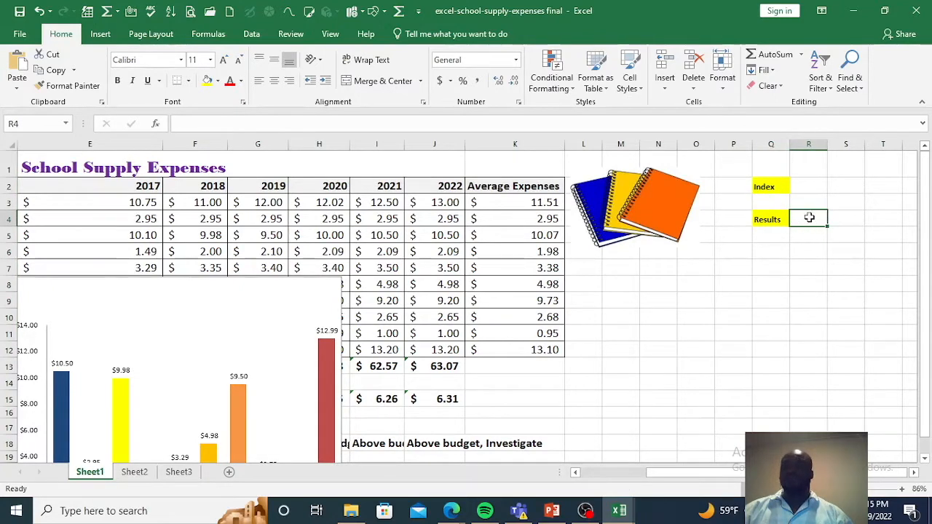
Step: Apply thick outside borders around the Index cells Q2:R2 and around the Results cells Q4:R4
left_click(775, 188)
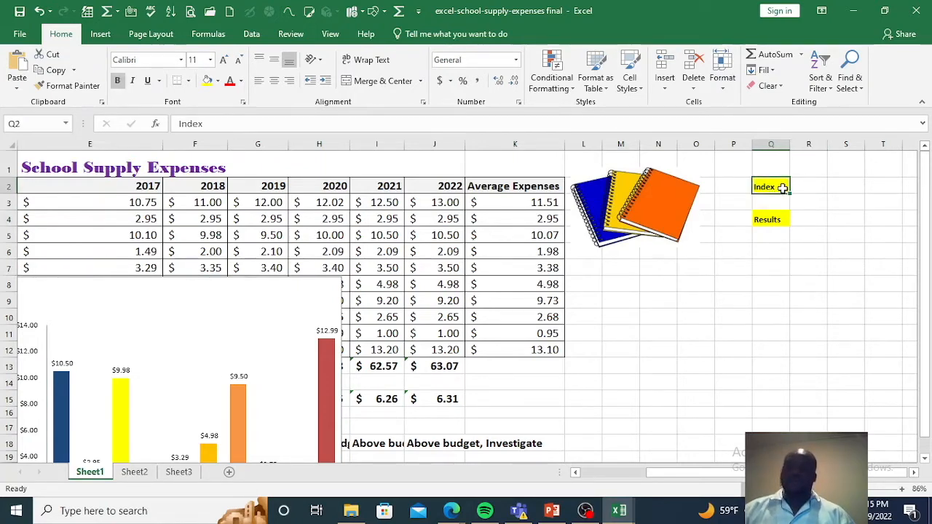
left_click_drag(788, 187, 807, 187)
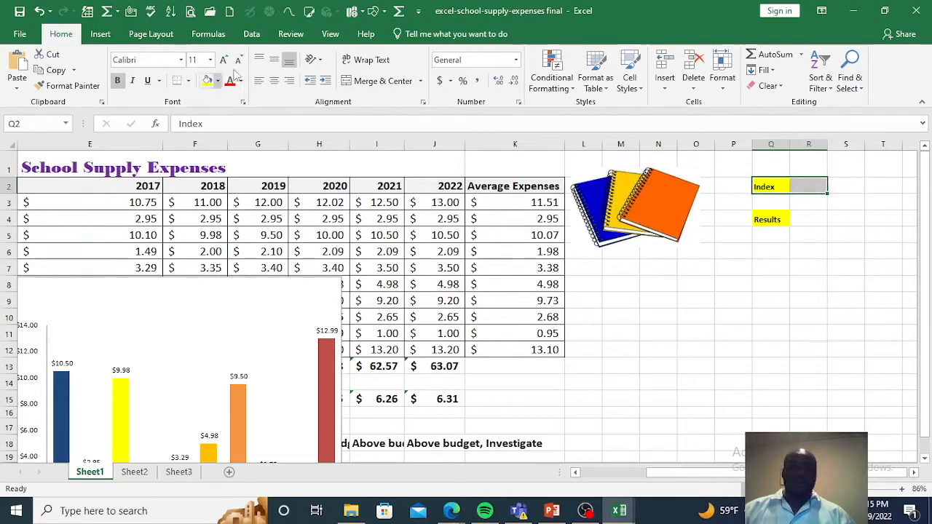
left_click(187, 80)
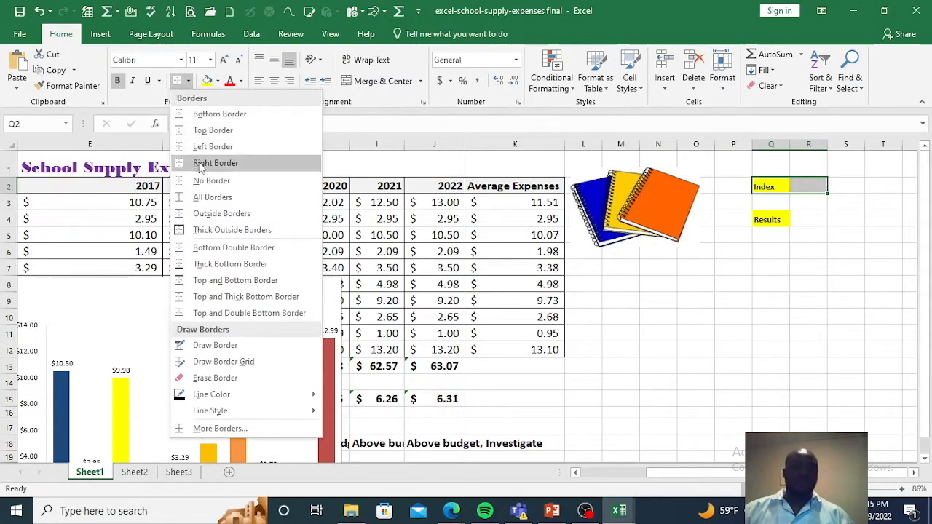
left_click(210, 230)
left_click(804, 217)
left_click(813, 186)
left_click_drag(769, 218, 808, 219)
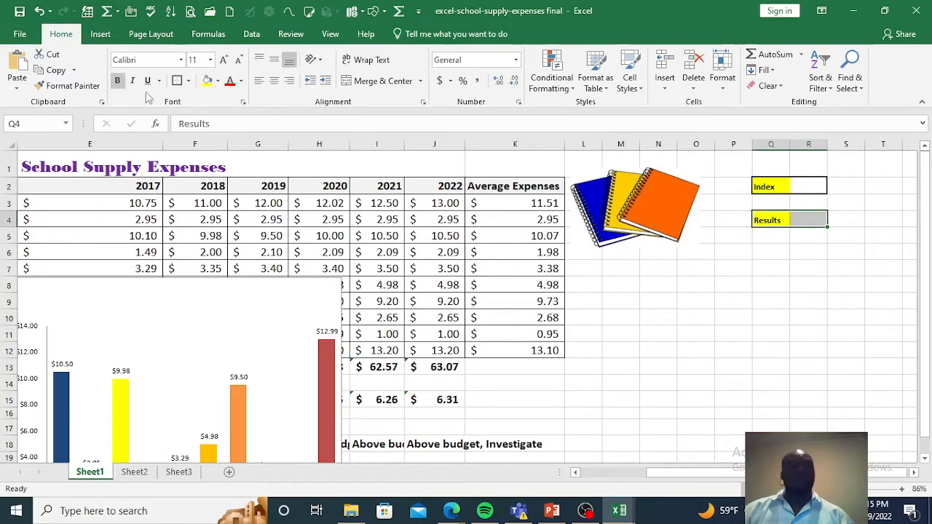
left_click(178, 81)
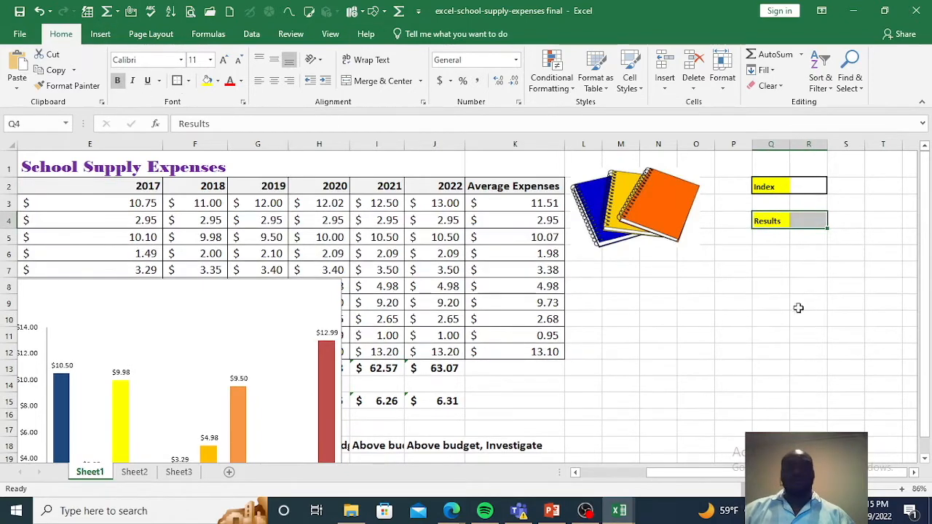
left_click(808, 221)
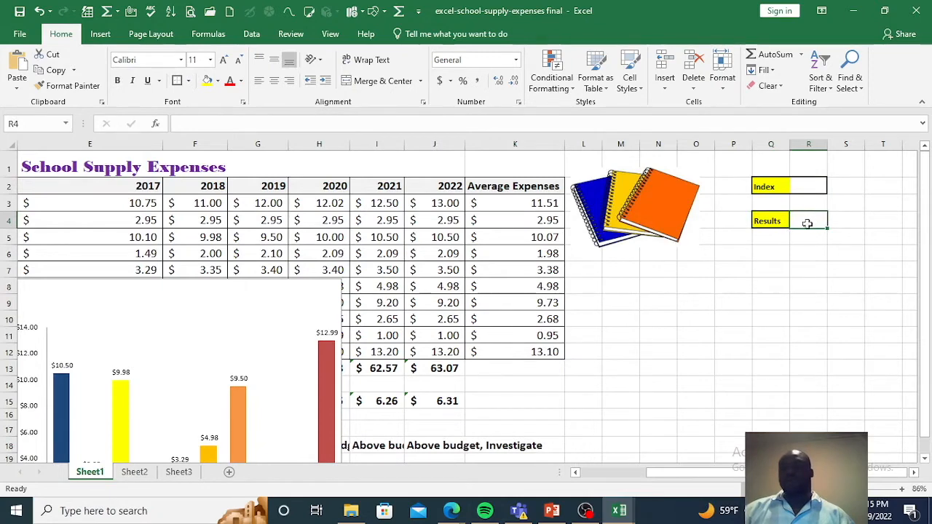
left_click(799, 185)
type("3")
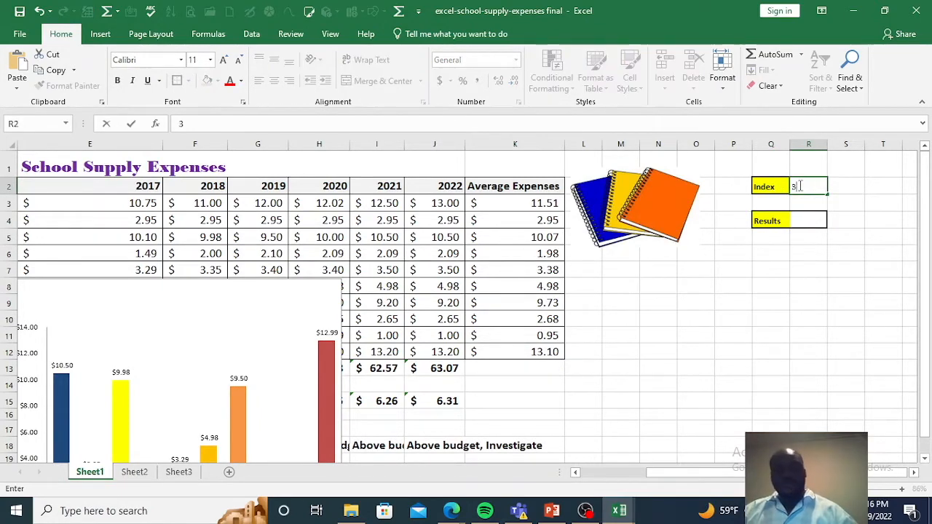
left_click(814, 221)
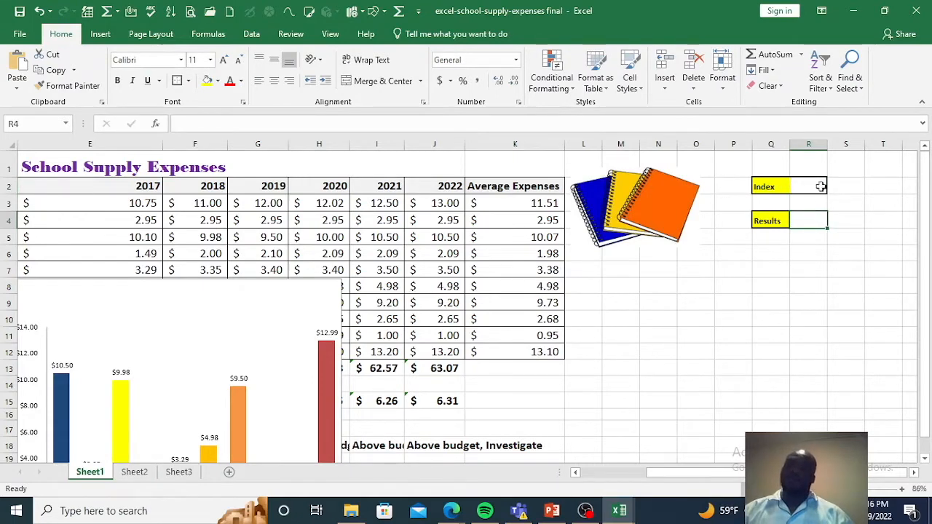
Step: Start a CHOOSE formula in Results cell R4 with the absolute reference $R$2 as its index number
left_click_drag(648, 473, 586, 473)
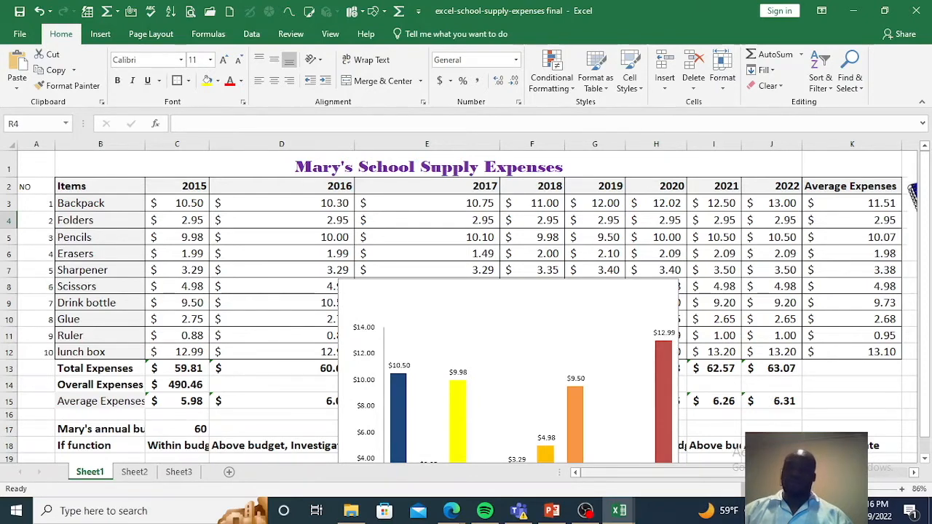
scroll(818, 221, "right", 5)
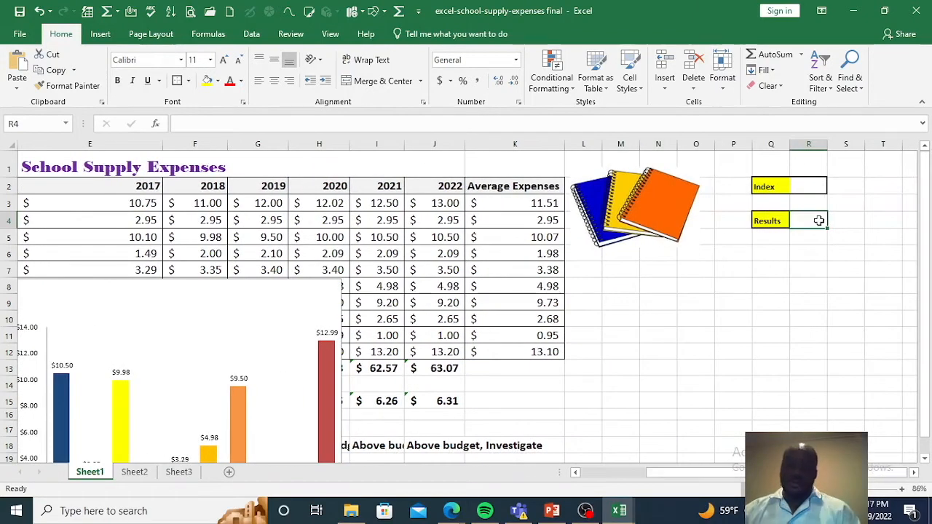
type("=")
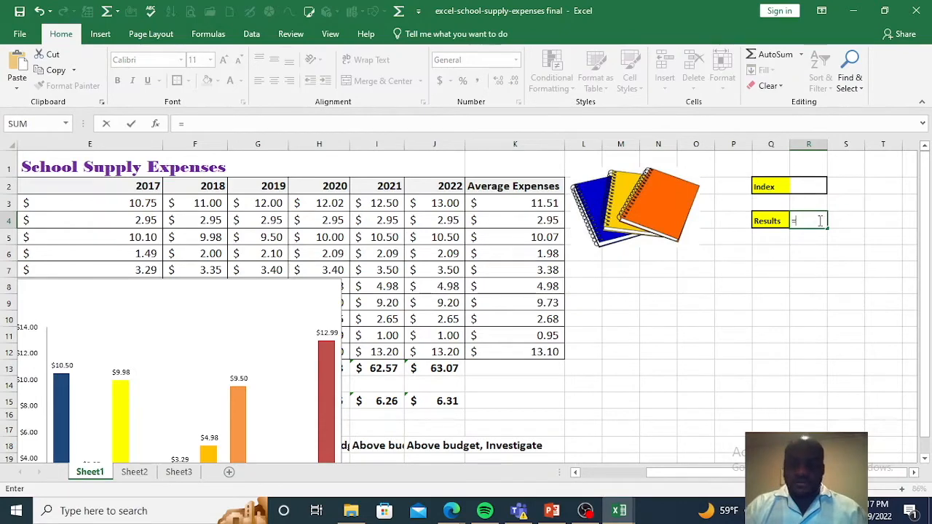
type("choo")
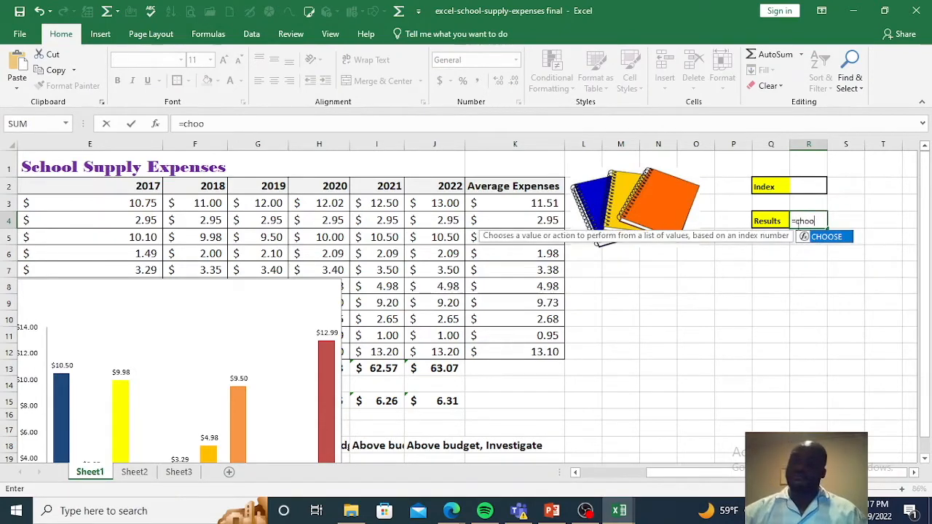
double_click(821, 239)
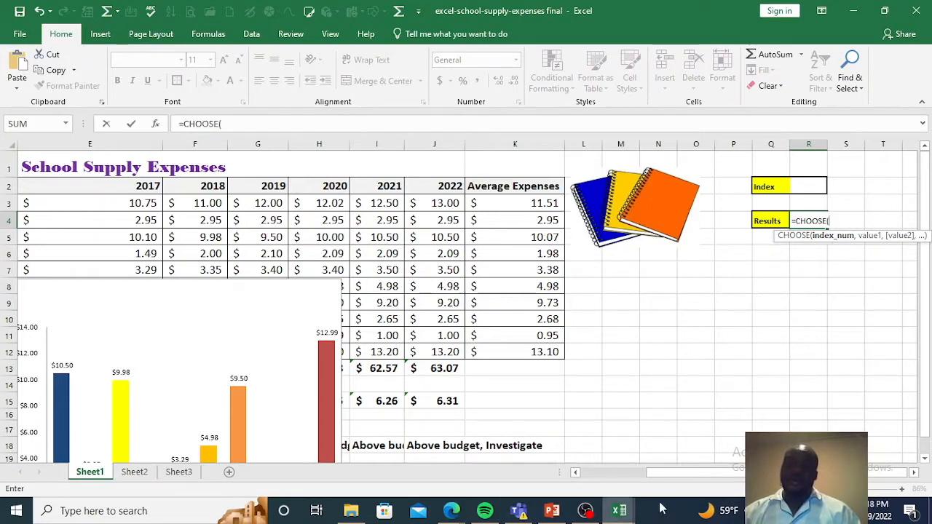
left_click_drag(659, 471, 610, 483)
left_click_drag(719, 473, 779, 484)
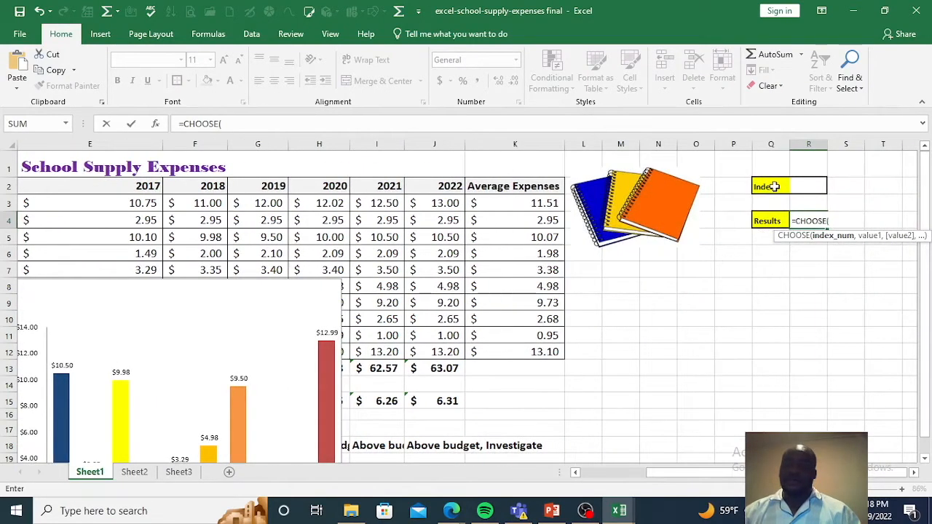
left_click(813, 186)
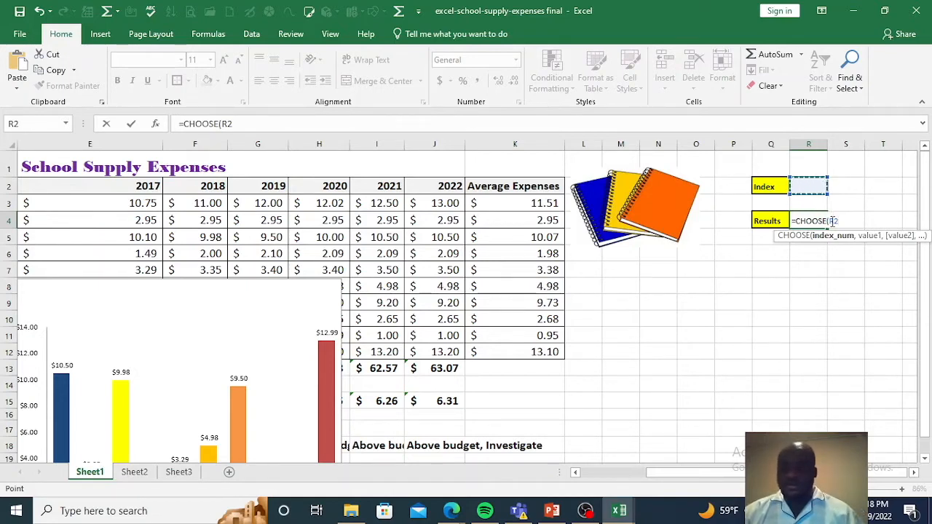
type("$")
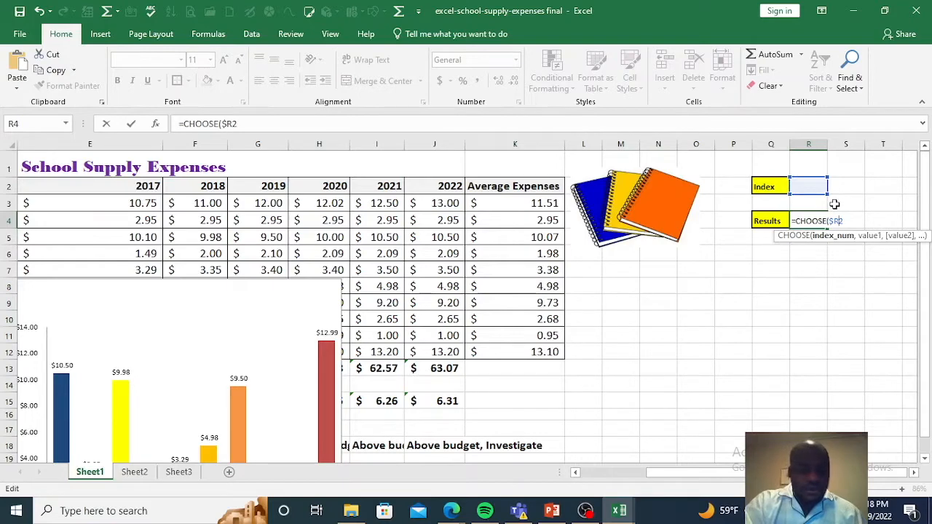
type("$2")
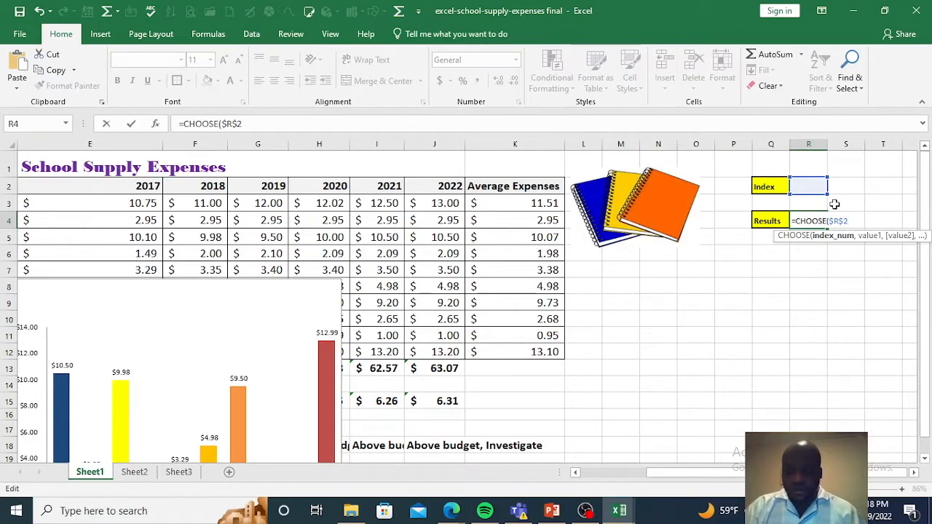
type(",")
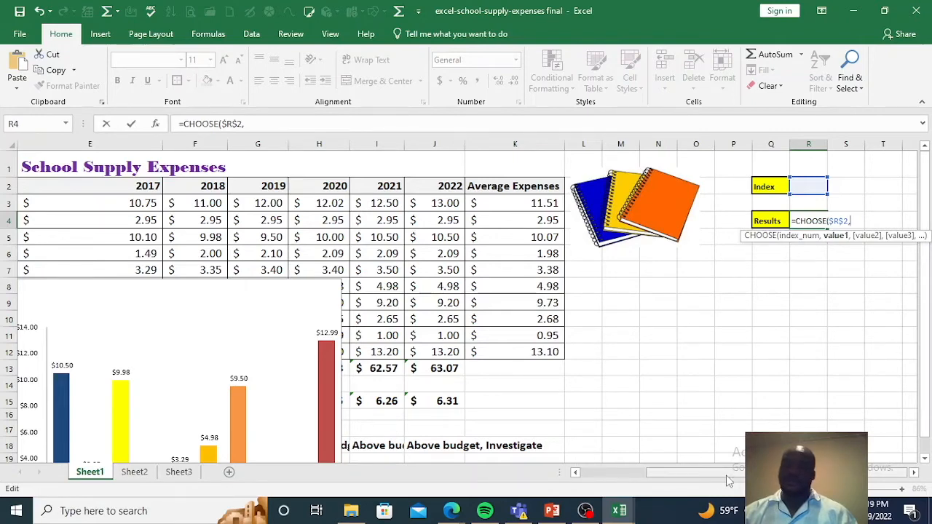
Step: Add the item cells $b3 and $b$4 as the first two values of the CHOOSE formula in R4
left_click_drag(703, 478, 630, 477)
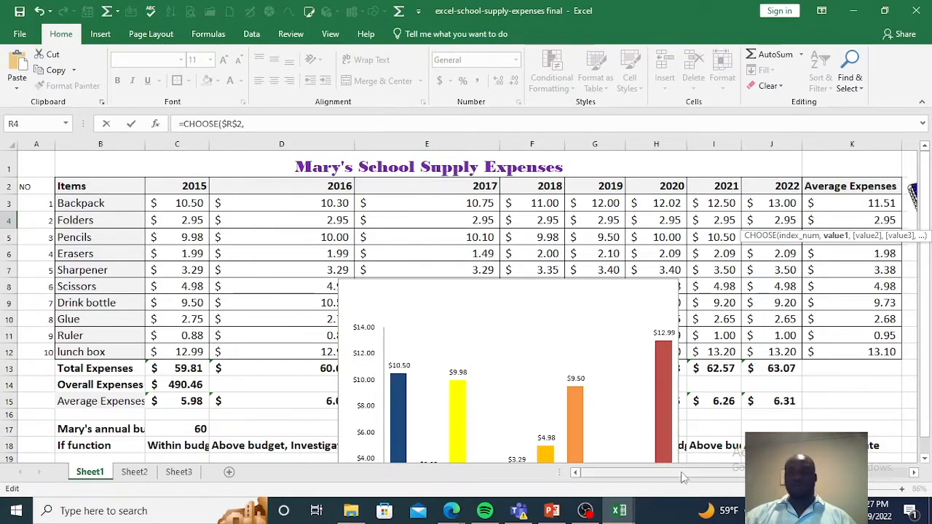
left_click_drag(627, 473, 678, 473)
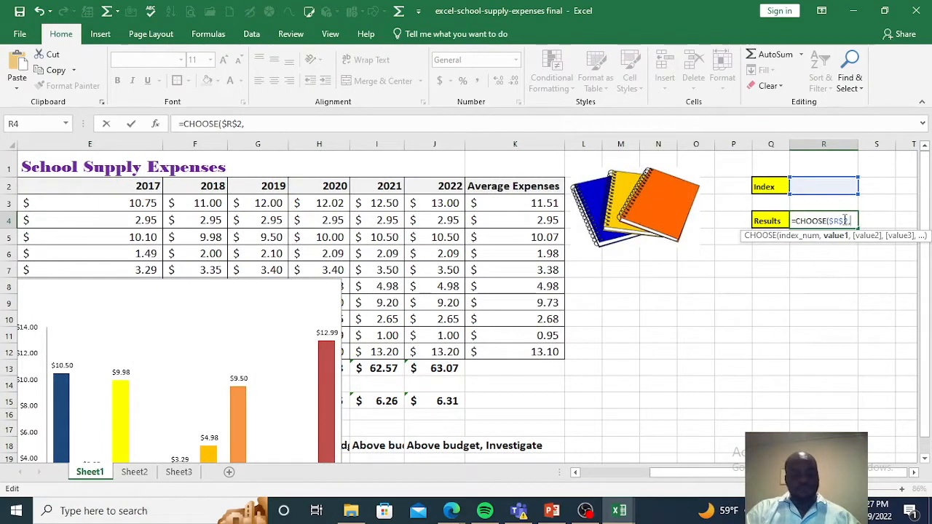
type("$")
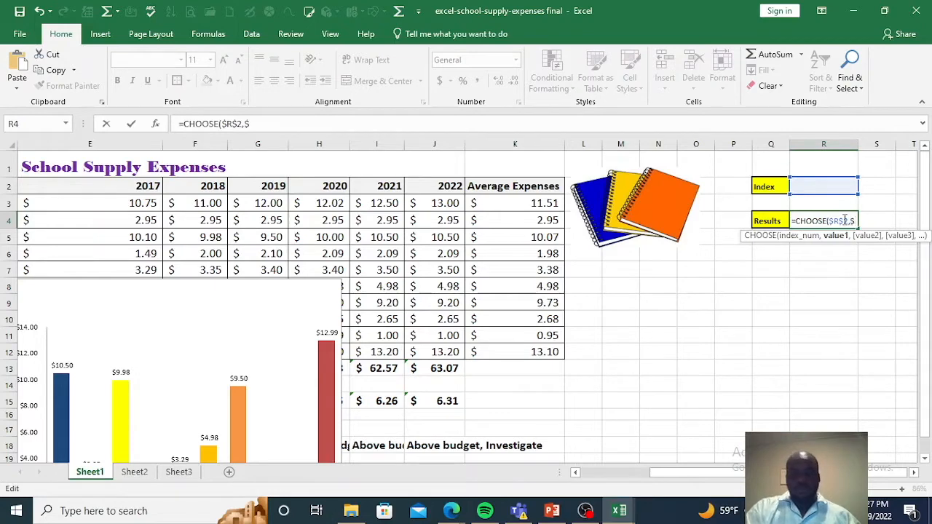
type("b")
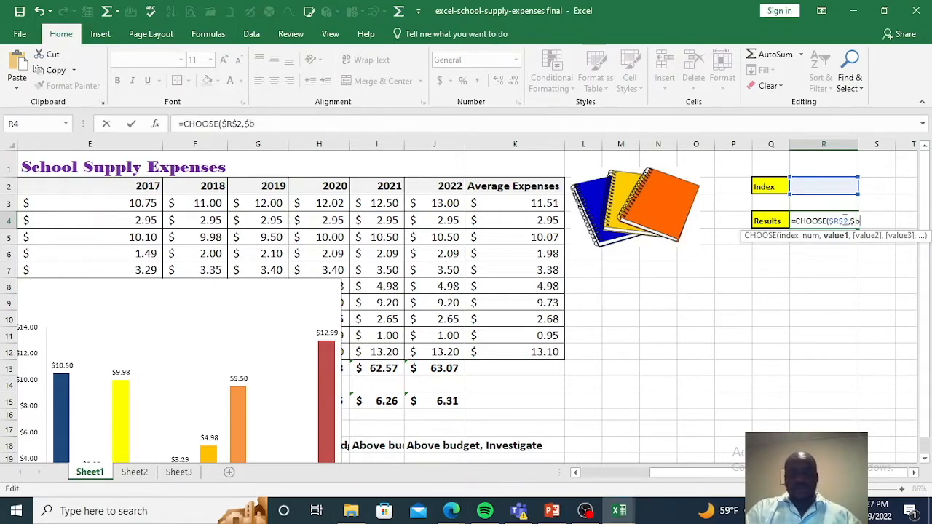
type("3,")
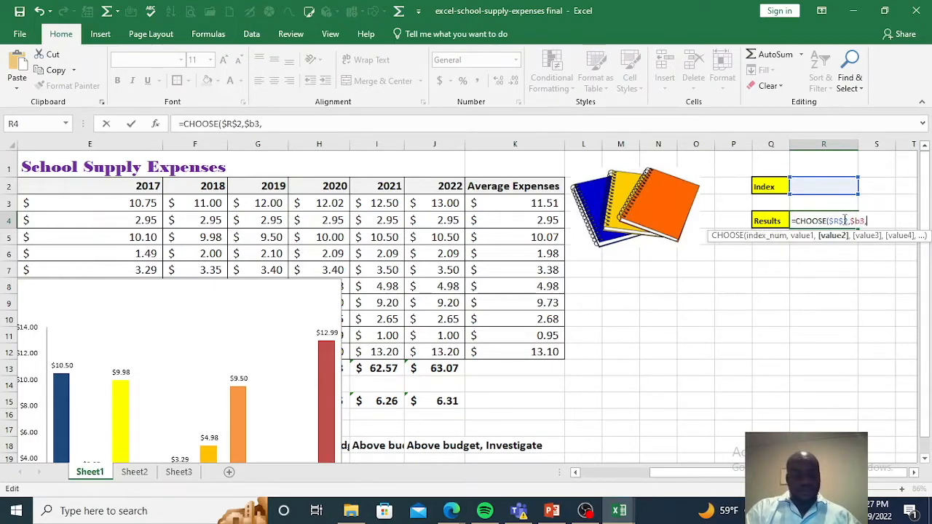
type("B")
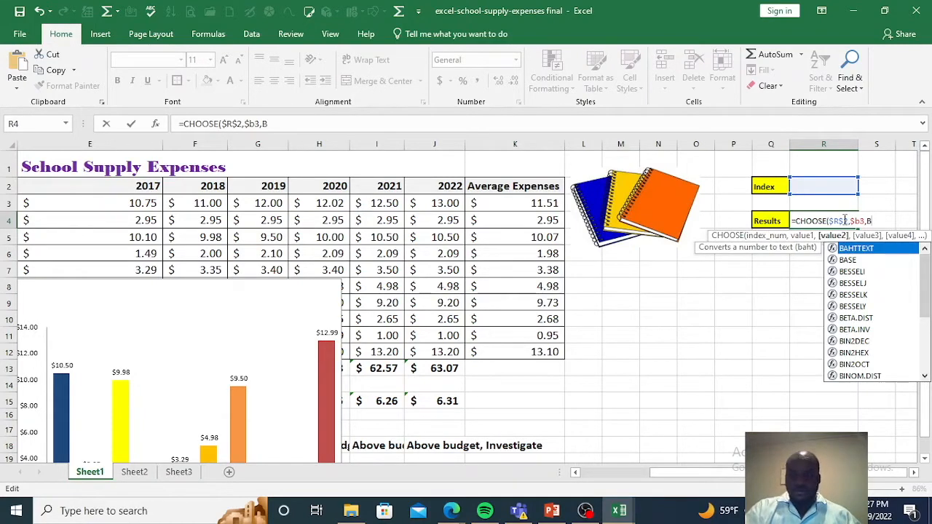
key("BackSpace")
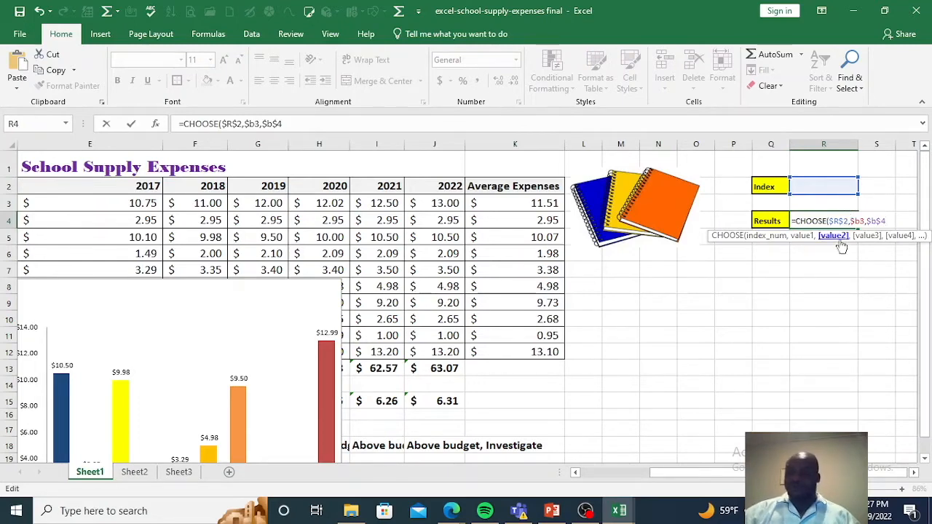
Step: Complete the CHOOSE formula in R4 with $B$5 through $B$13 as the remaining values and enter it
left_click_drag(693, 473, 613, 493)
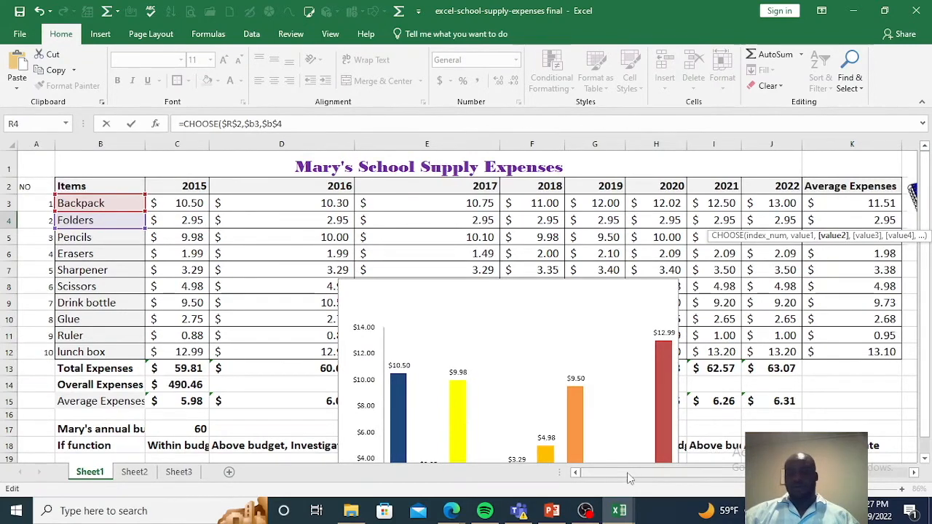
left_click_drag(627, 474, 687, 477)
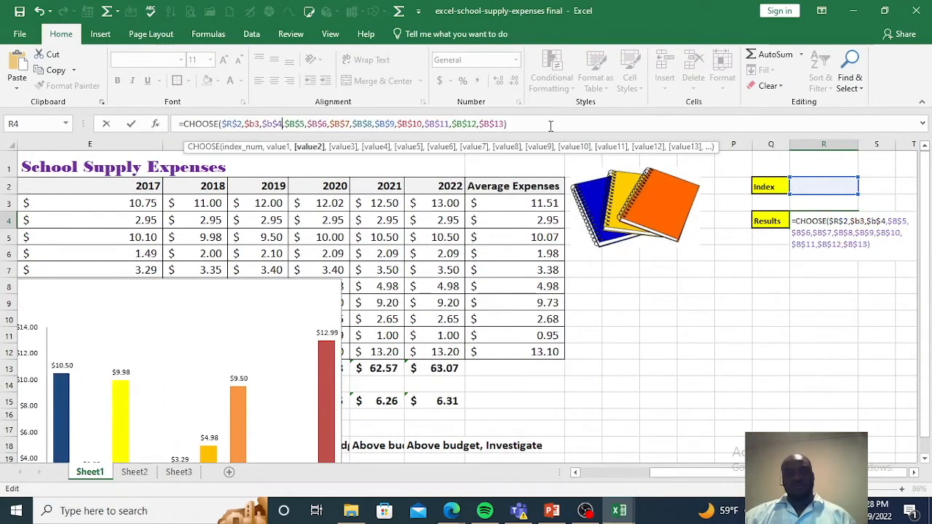
left_click(545, 123)
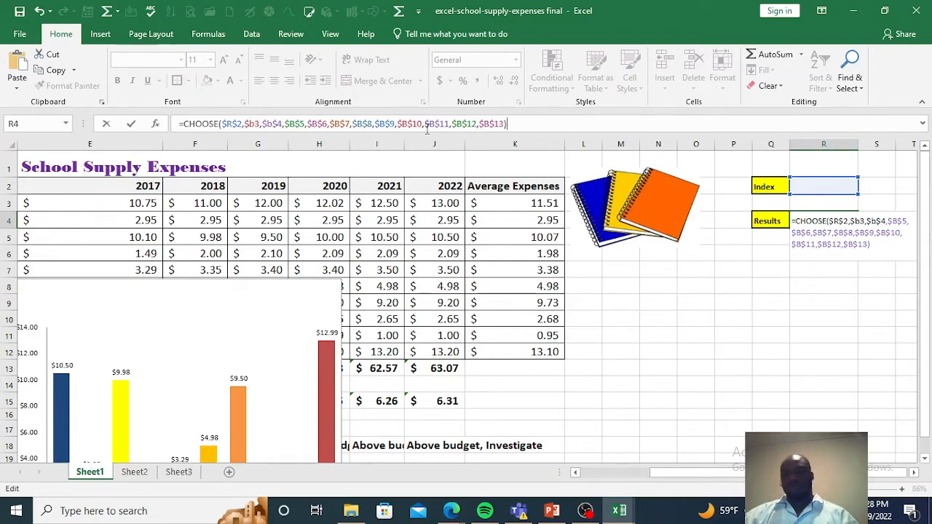
key("Return")
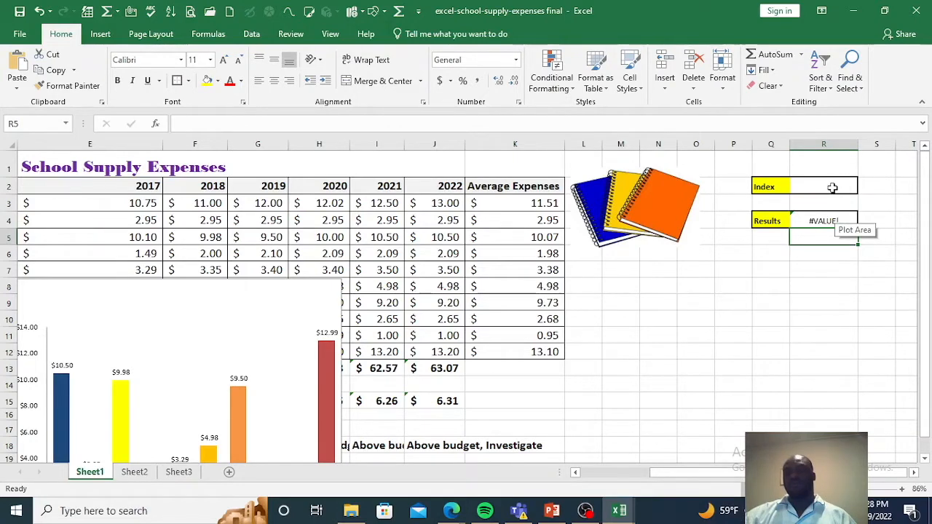
Step: Test the CHOOSE formula with index number 1 in cell R2 and compare the result with the numbered item list
left_click(832, 185)
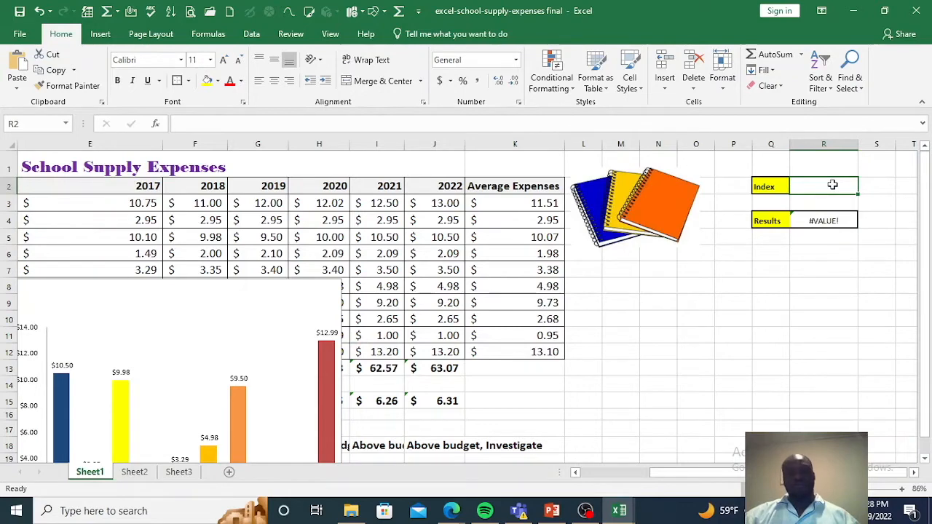
type("1")
key("Return")
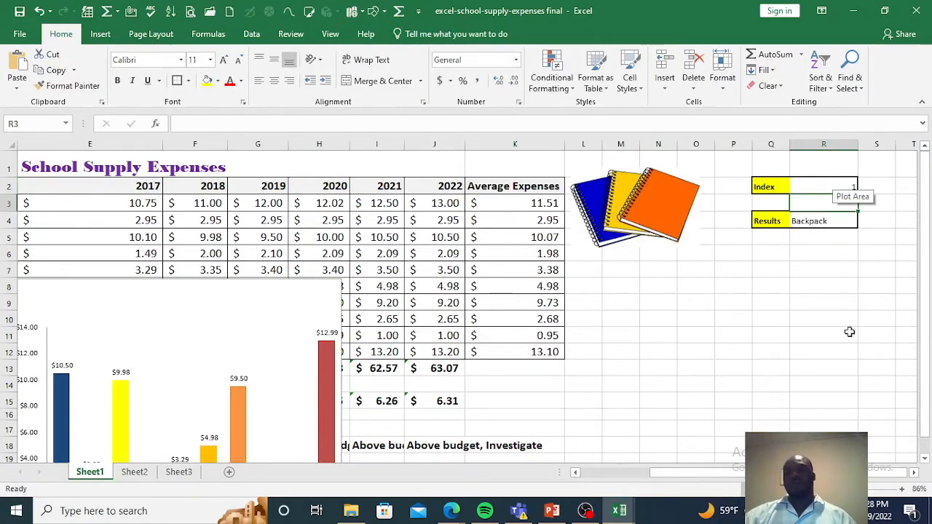
left_click_drag(693, 473, 605, 473)
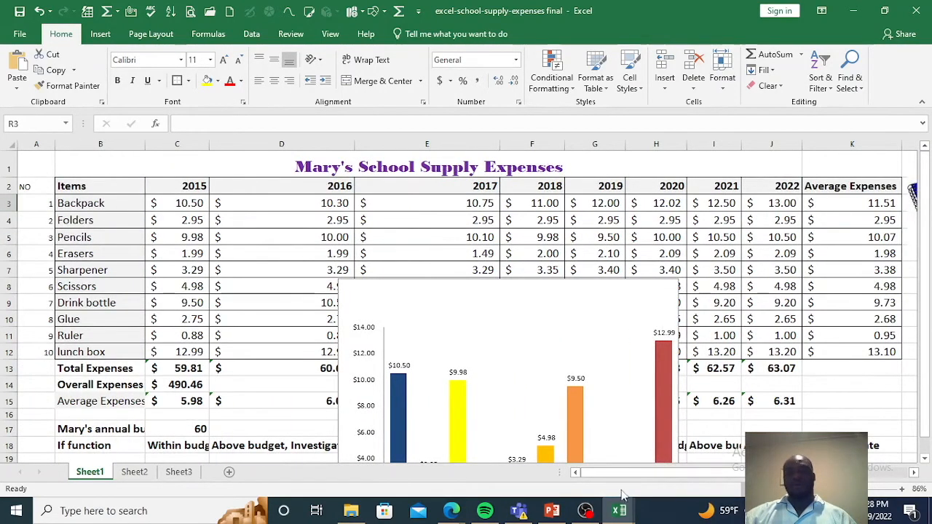
left_click_drag(650, 474, 728, 472)
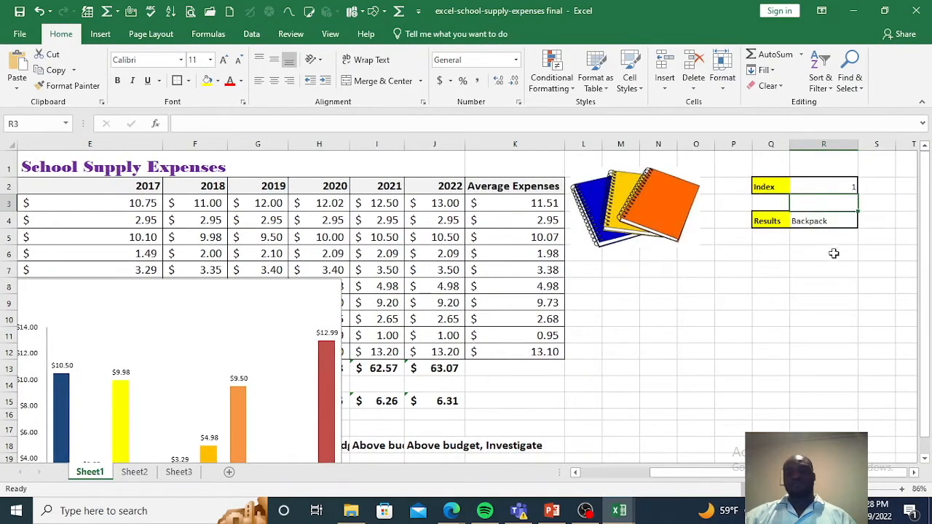
Step: Test the CHOOSE formula with index number 2 in cell R2
left_click(820, 188)
type("2")
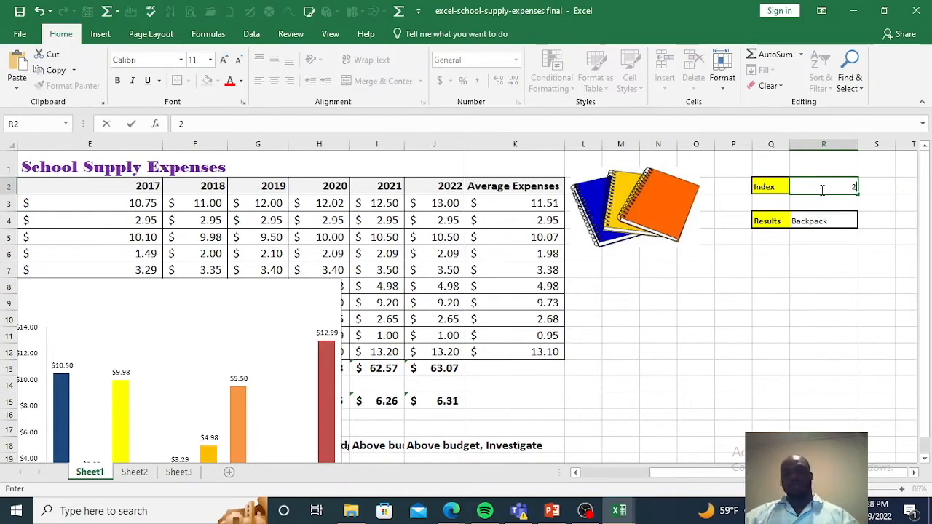
key("Return")
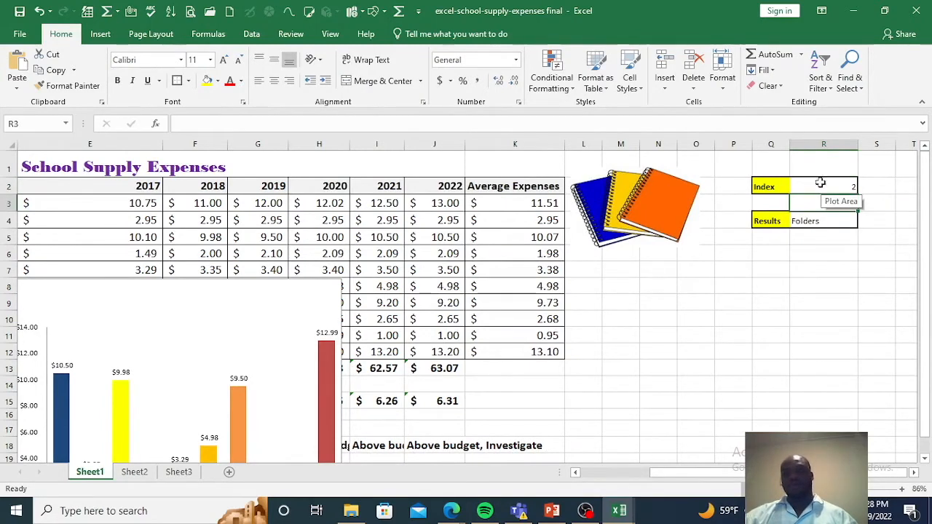
Step: Set the index number in R2 to 10 and clear the stray entry from cell R3
type("10")
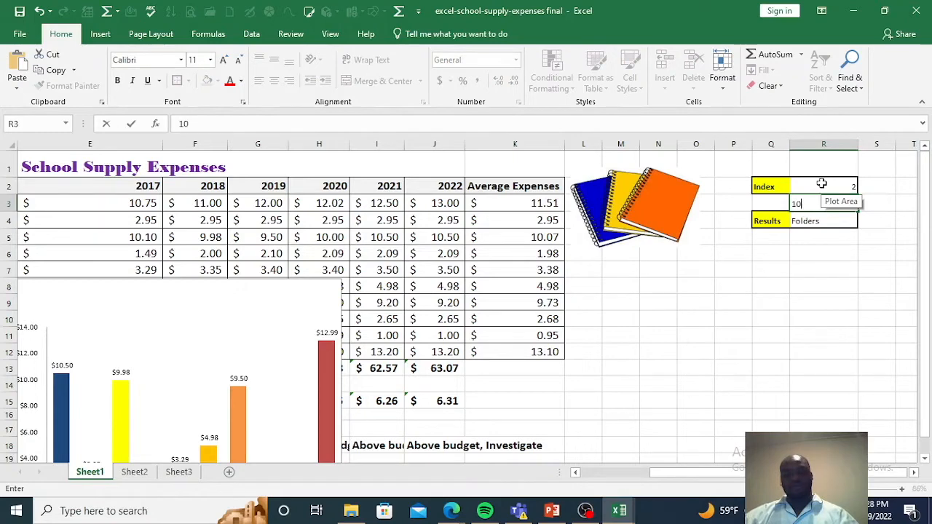
left_click(823, 187)
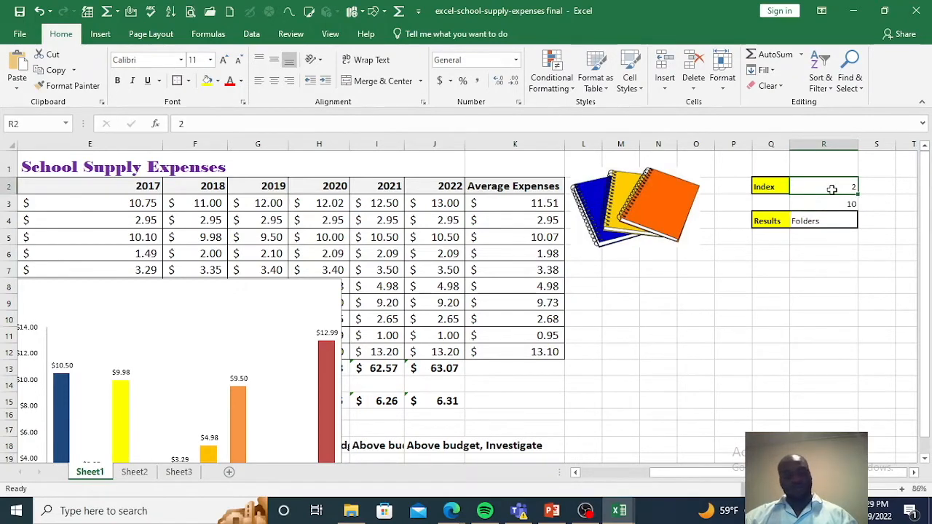
type("10")
key("Return")
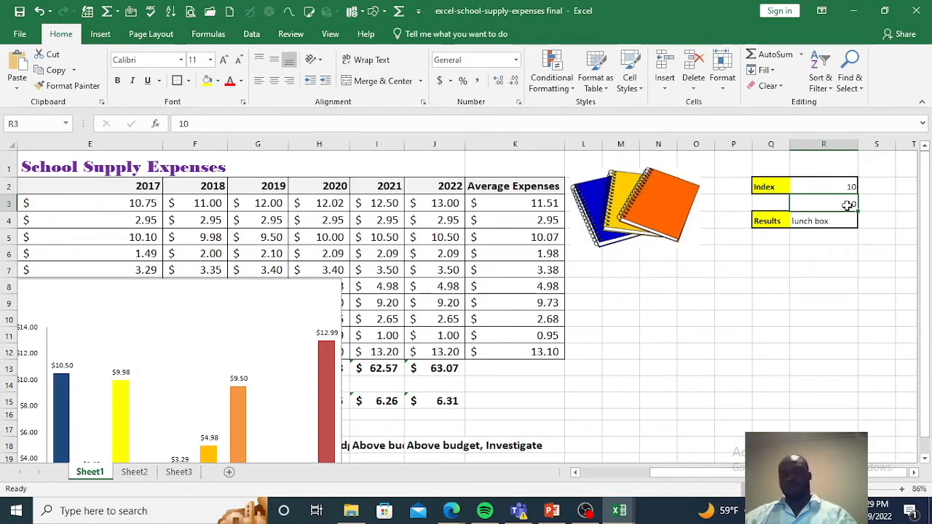
key("BackSpace")
left_click(842, 286)
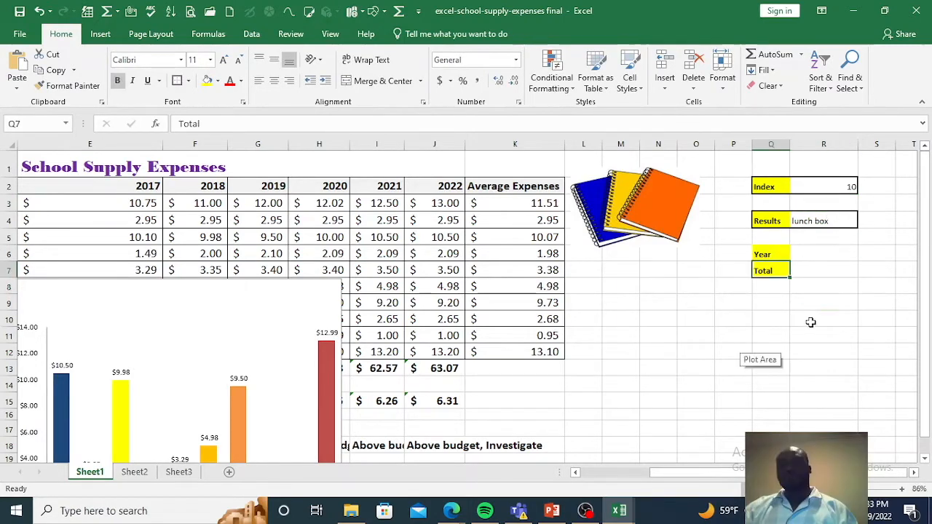
left_click(807, 320)
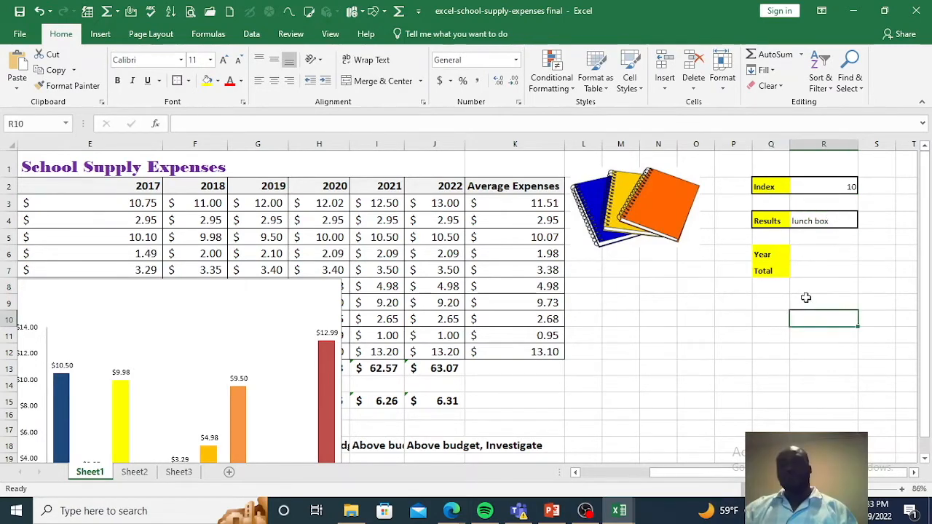
Step: Start a formula in Total cell R7 with a CHOOSE function nested inside SUM
left_click(774, 270)
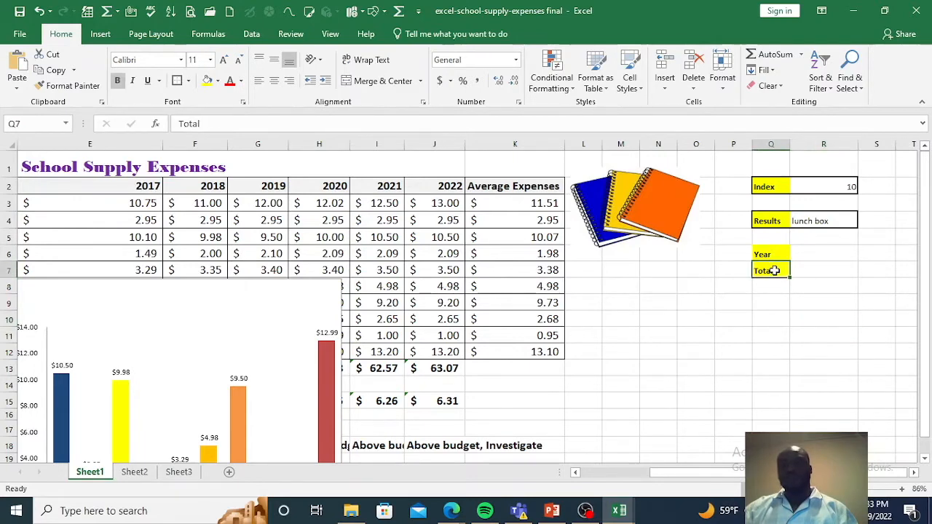
left_click(770, 254)
left_click(804, 270)
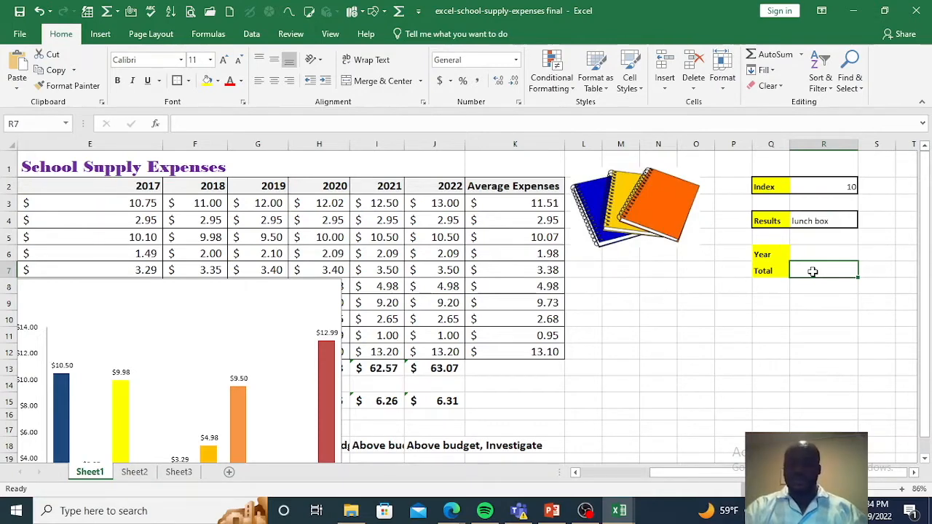
type("=")
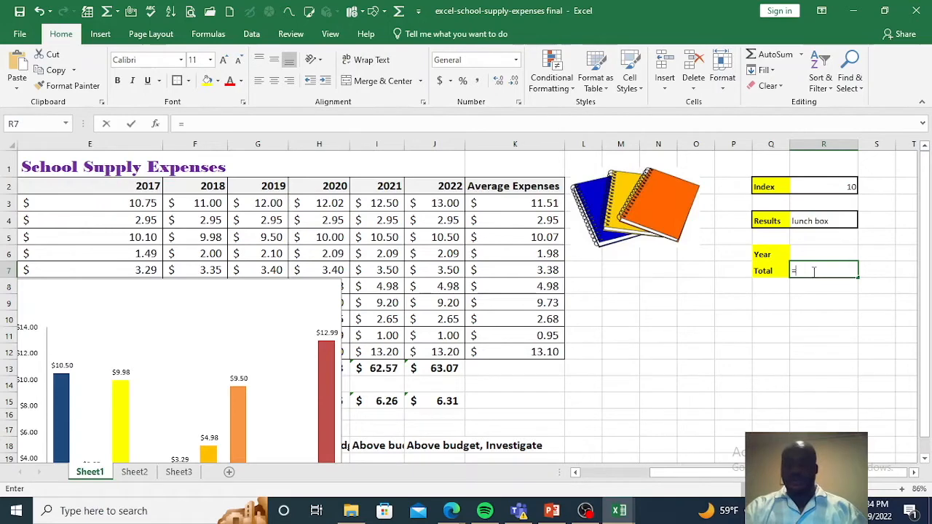
type("sum")
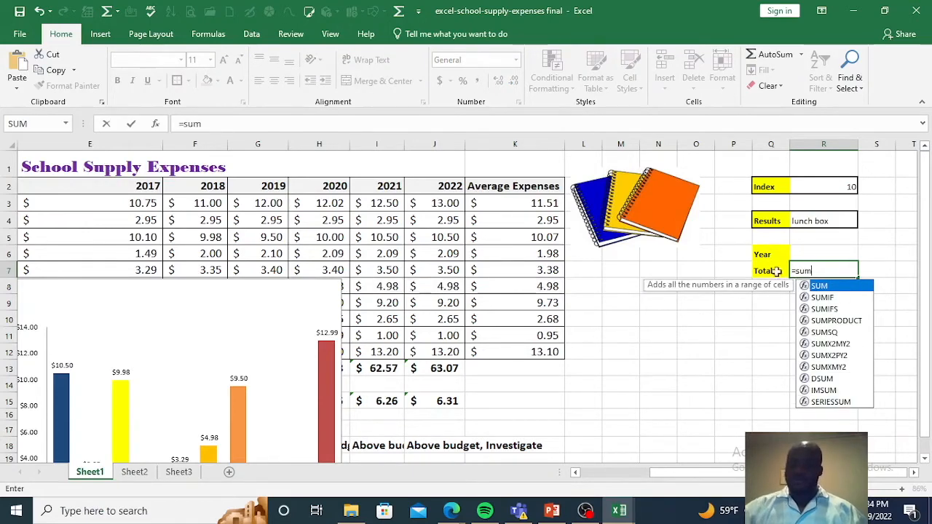
double_click(824, 286)
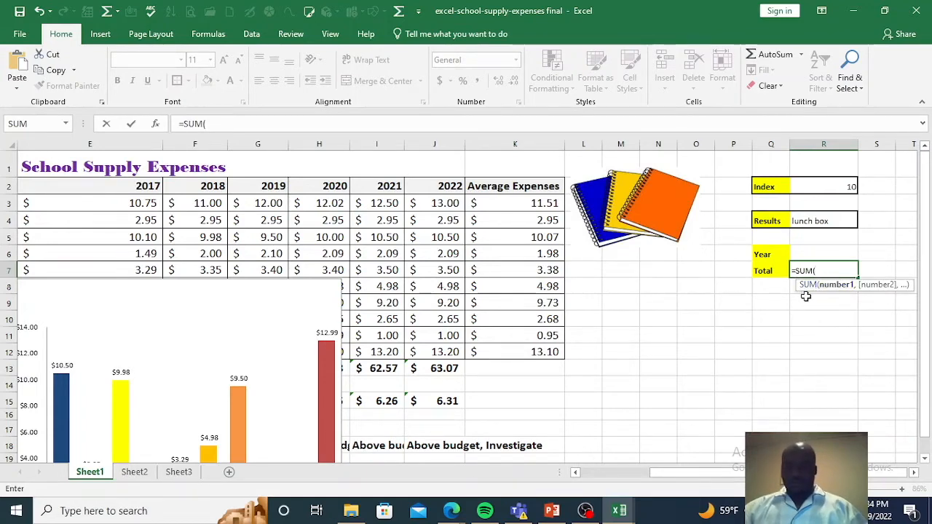
type("choo")
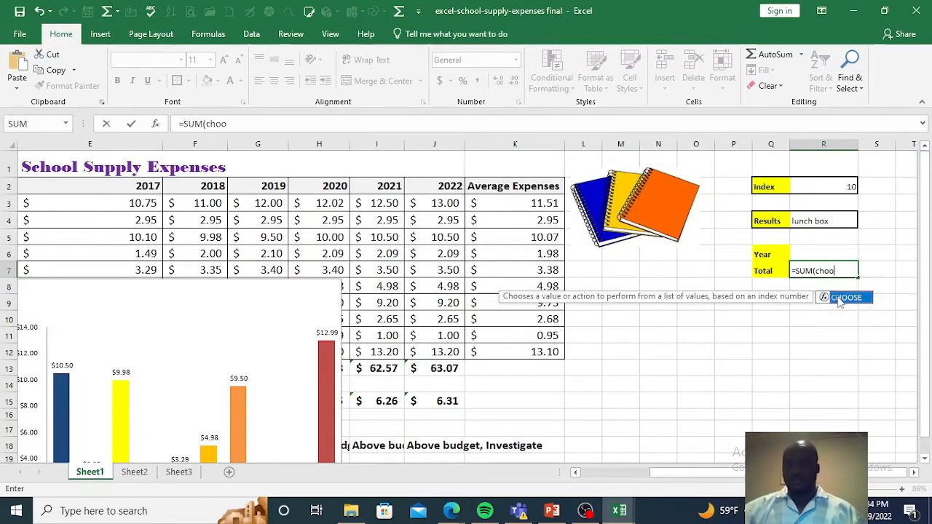
double_click(837, 297)
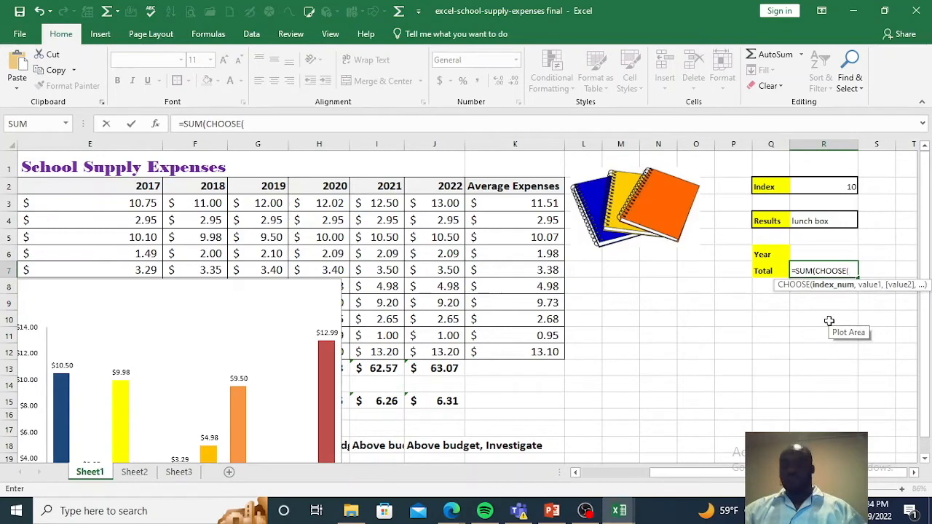
Step: Set the nested CHOOSE function's index number to Year cell R6 as the absolute reference $R$6
left_click(829, 251)
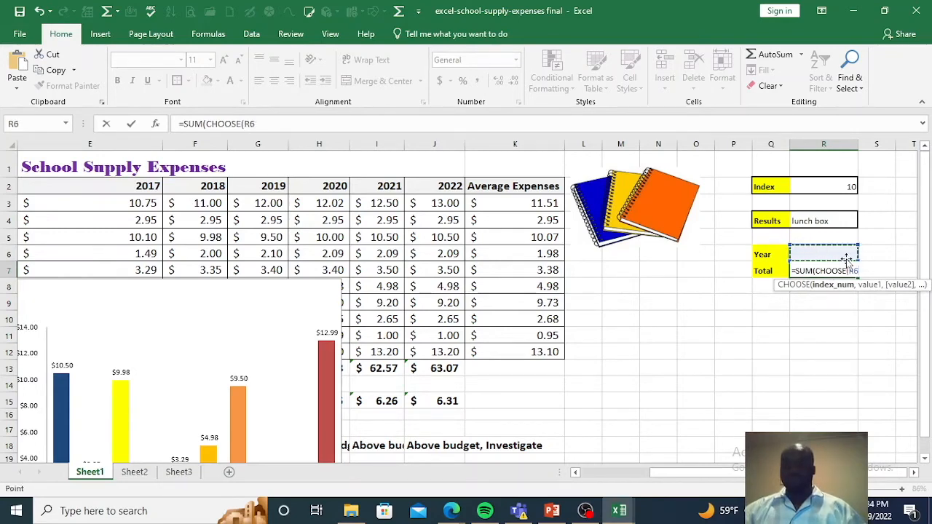
left_click(850, 271)
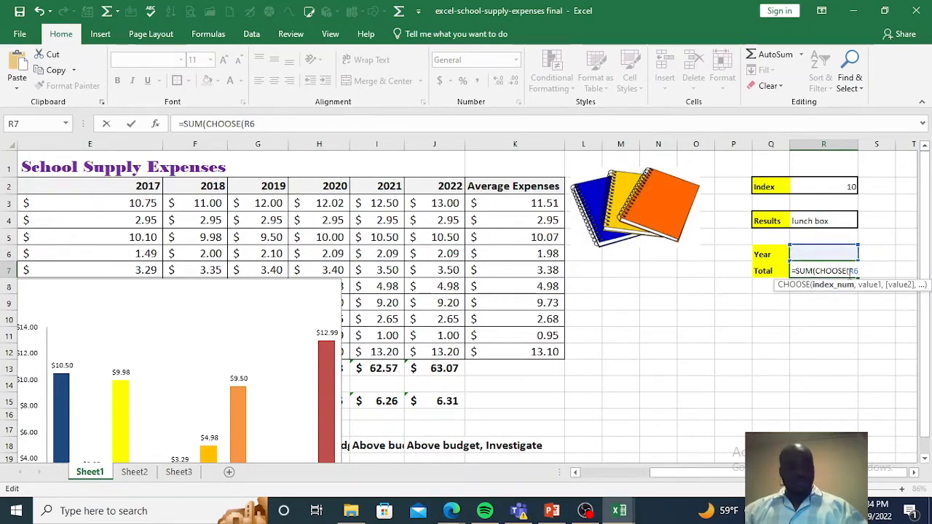
type("$")
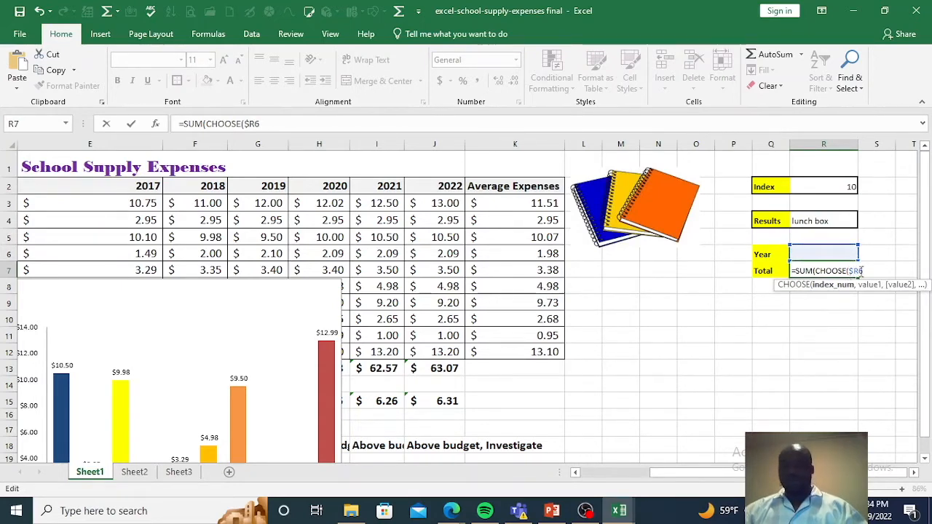
key("Right")
type("$6")
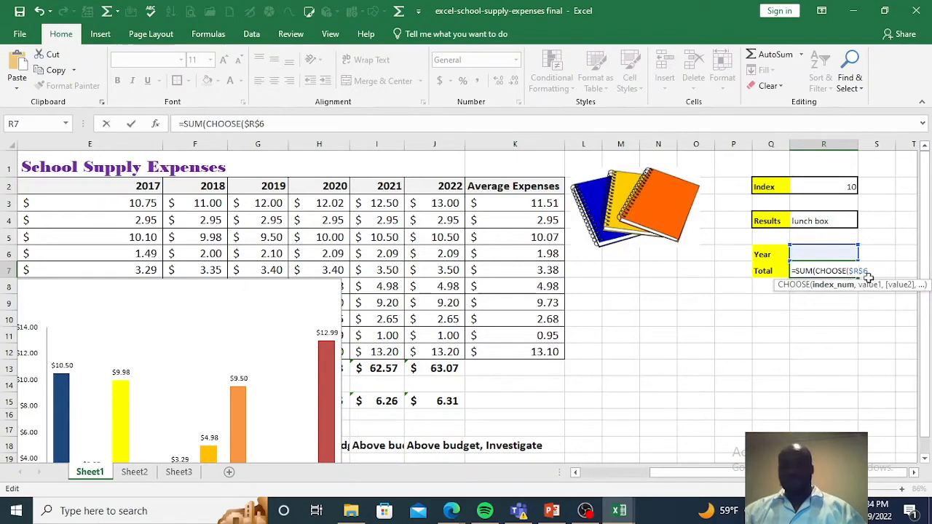
type(",")
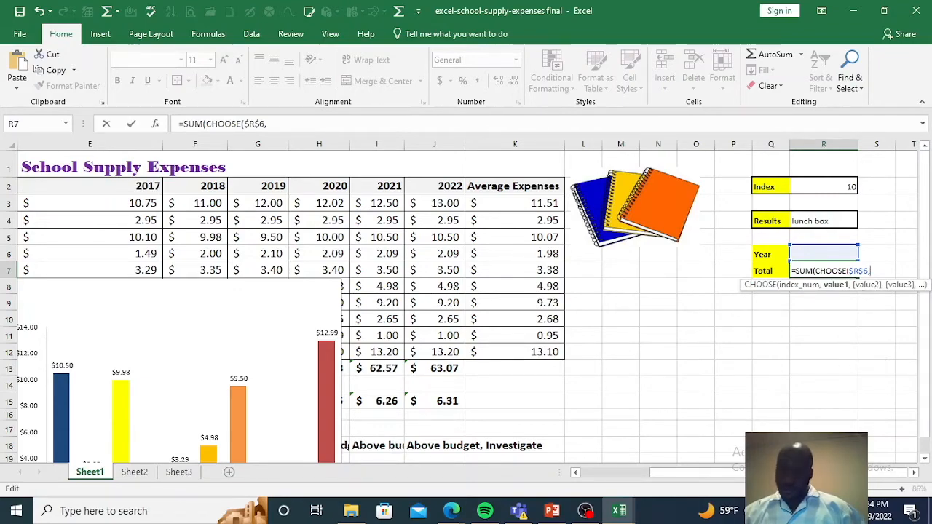
left_click_drag(755, 473, 647, 479)
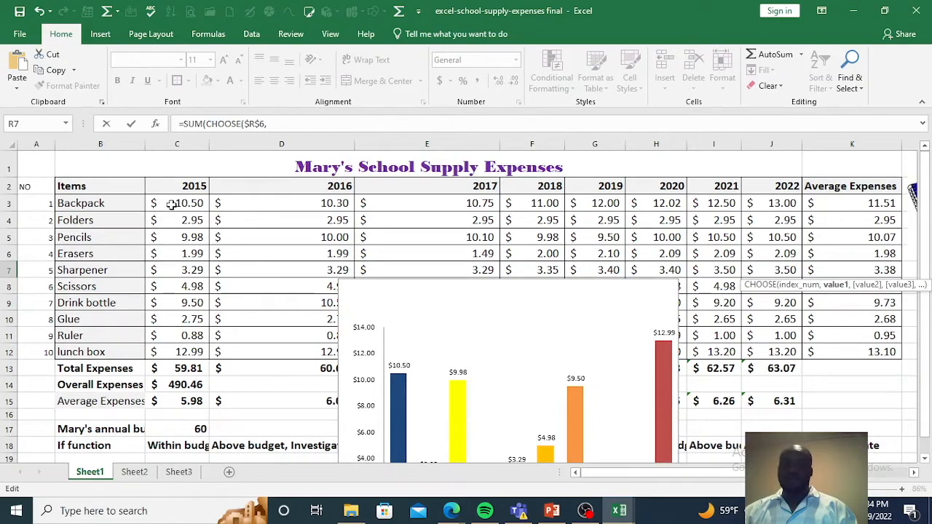
Step: Add the 2015 expenses to the nested CHOOSE function as its first value, using the absolute range $C$3:$C$12
left_click_drag(169, 205, 164, 348)
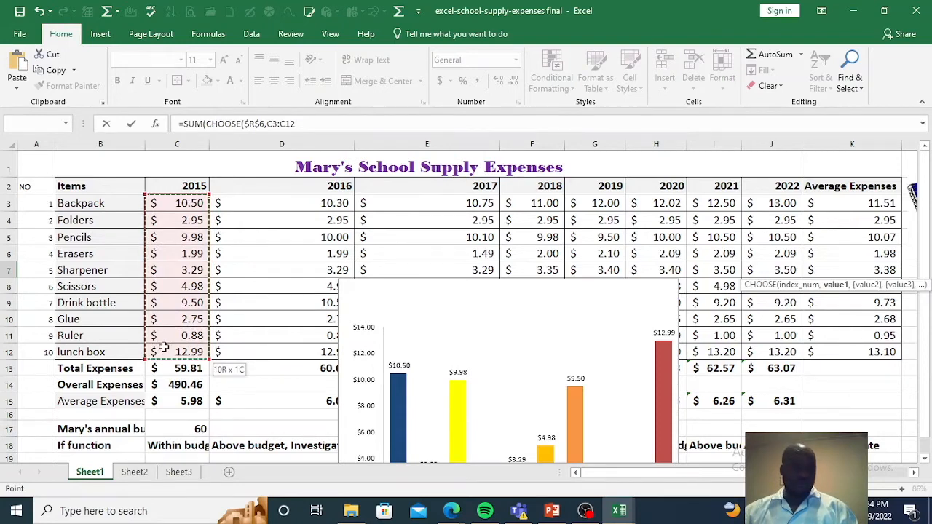
left_click_drag(637, 469, 724, 475)
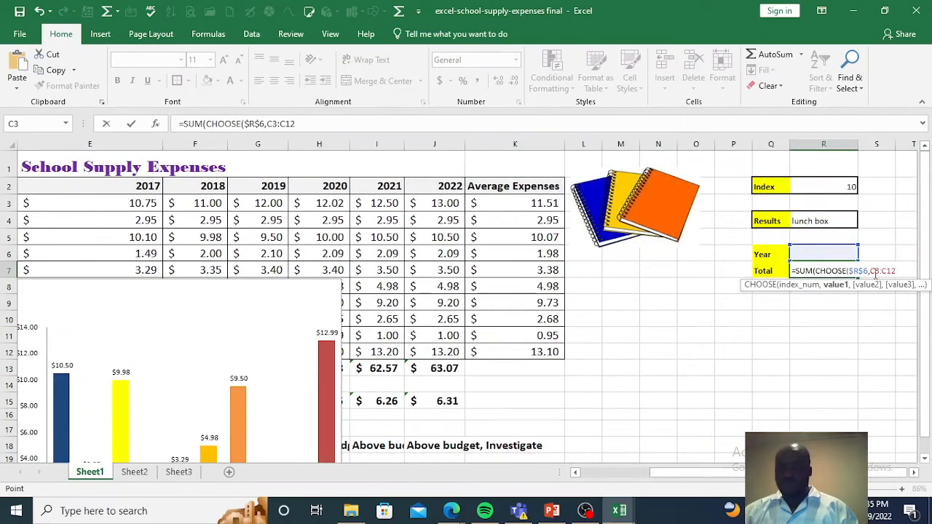
left_click(872, 274)
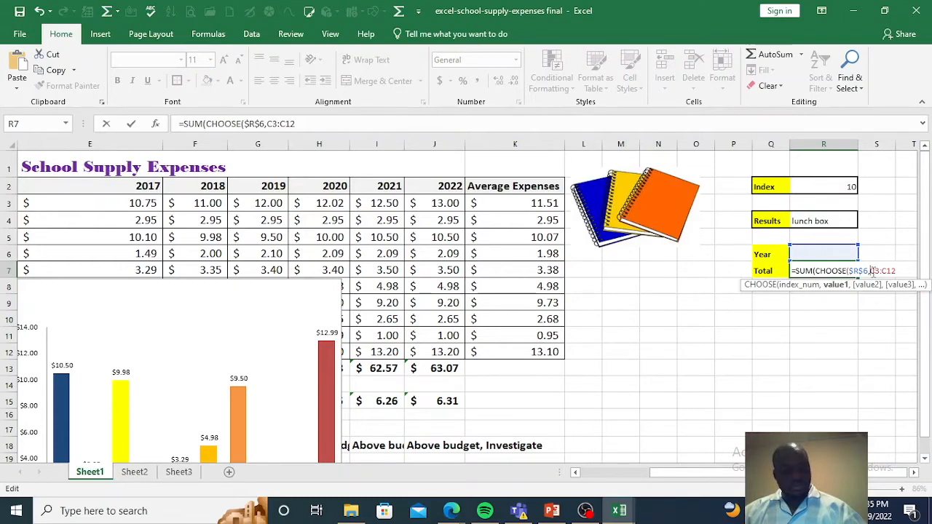
type("$R")
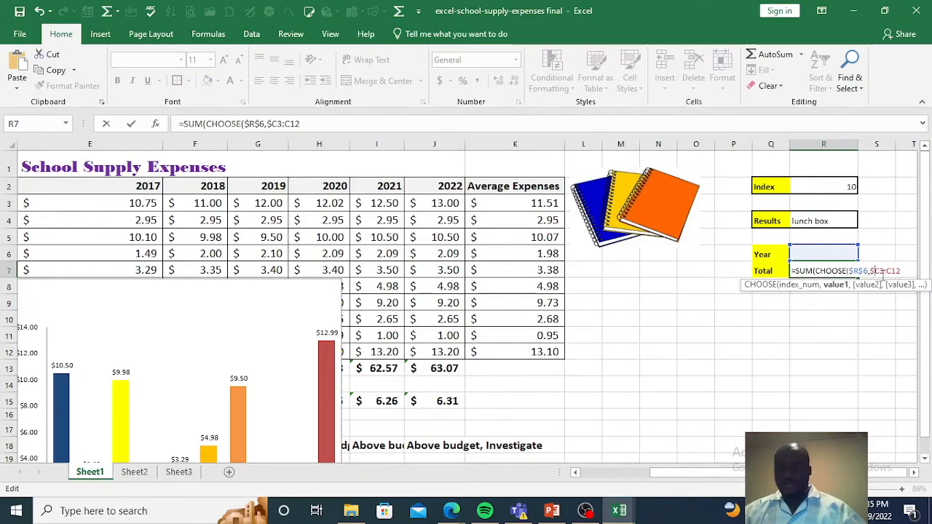
type("$6,")
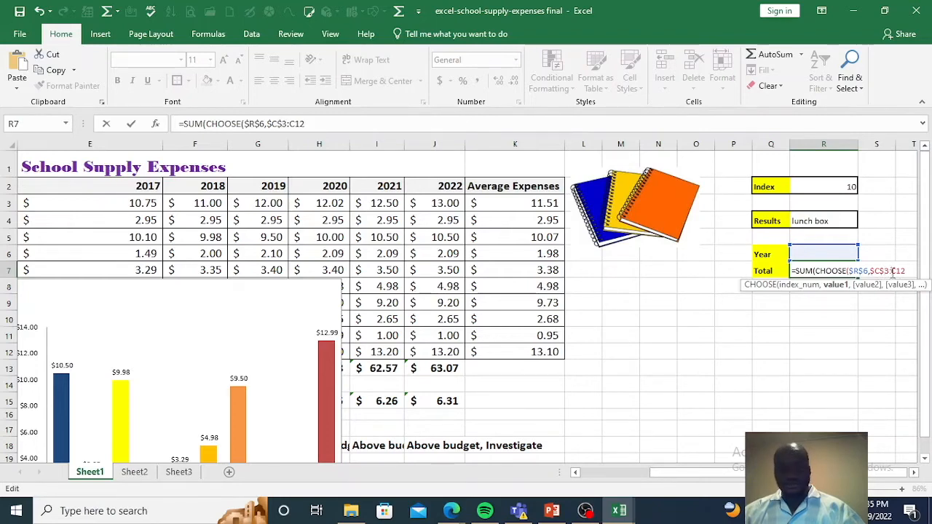
type("$C")
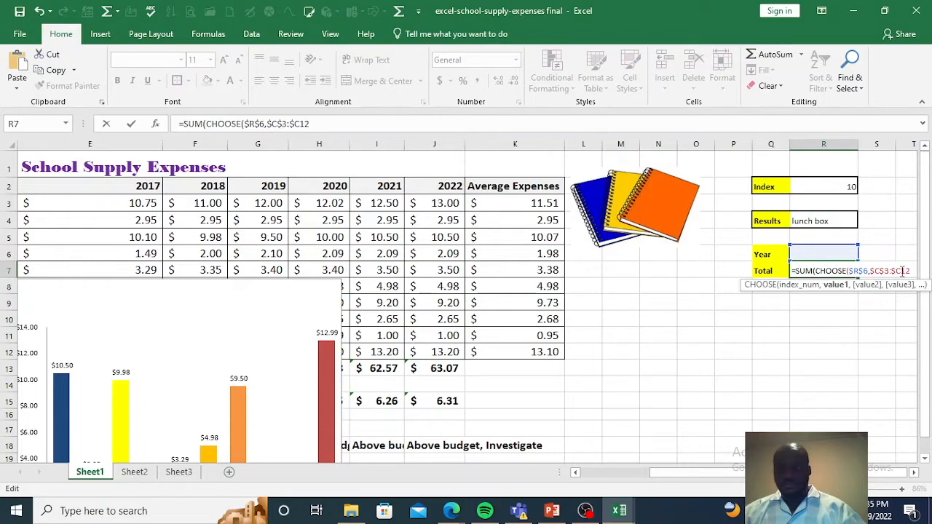
type("$")
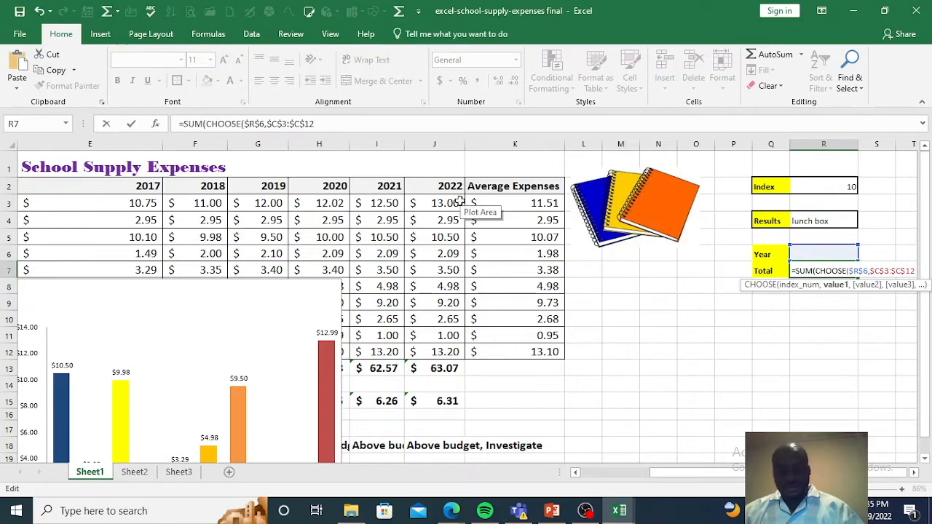
Step: Add the 2016 expenses as the CHOOSE function's second value, using the absolute range $D$3:$D$12
type(",")
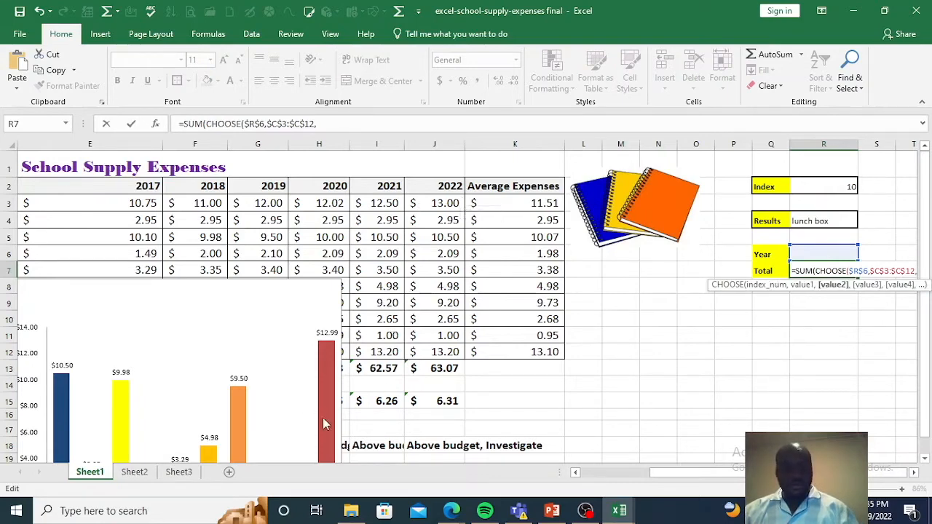
left_click_drag(677, 474, 605, 479)
left_click_drag(270, 205, 259, 354)
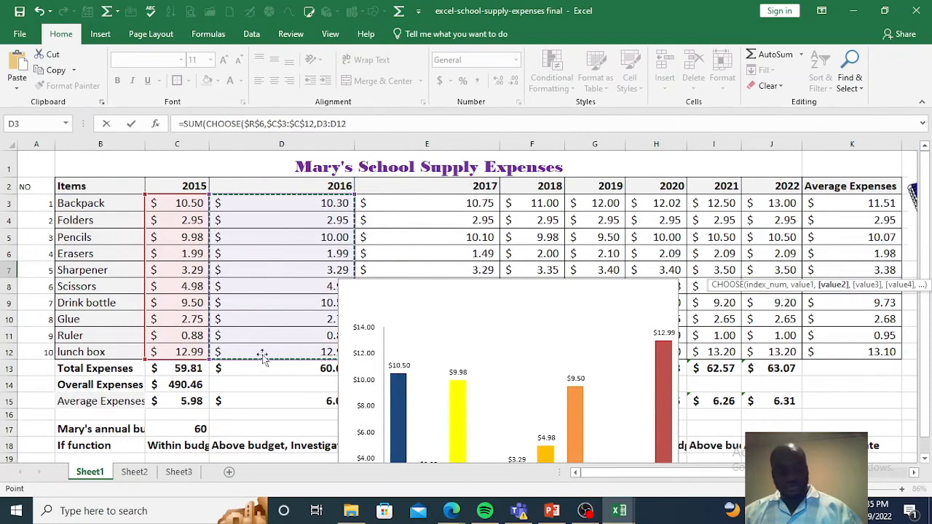
left_click_drag(618, 472, 691, 473)
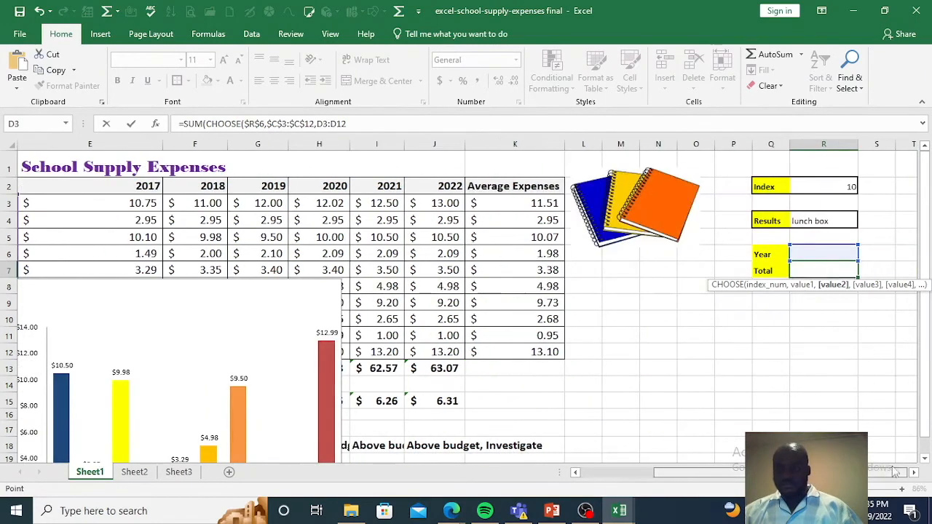
left_click(318, 123)
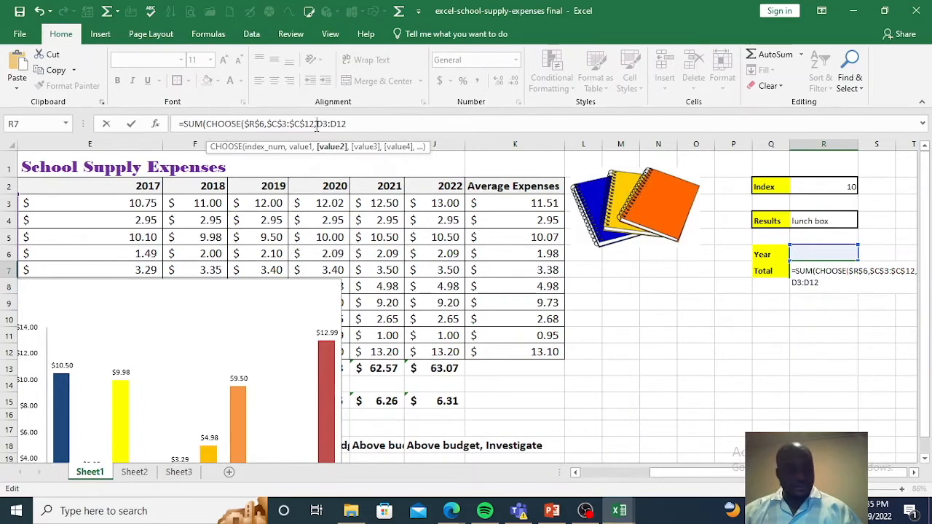
type("$")
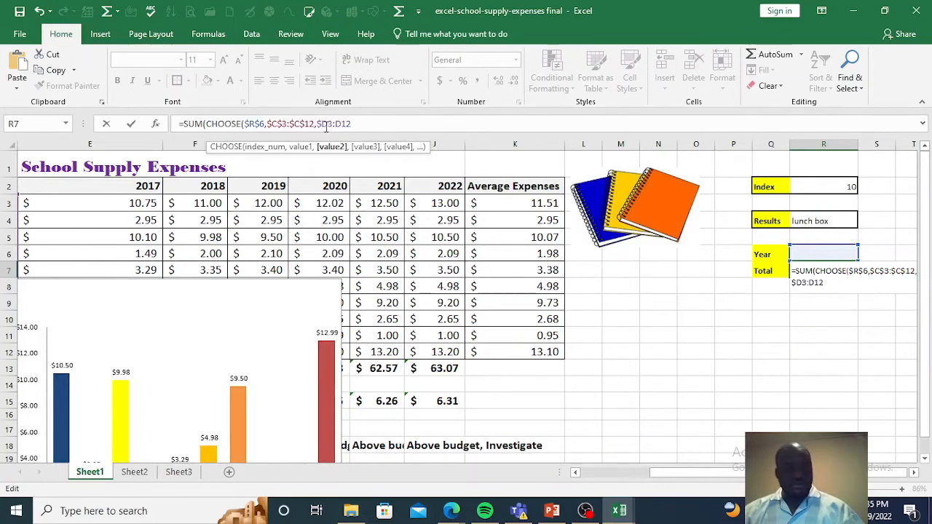
left_click(328, 124)
type("$R")
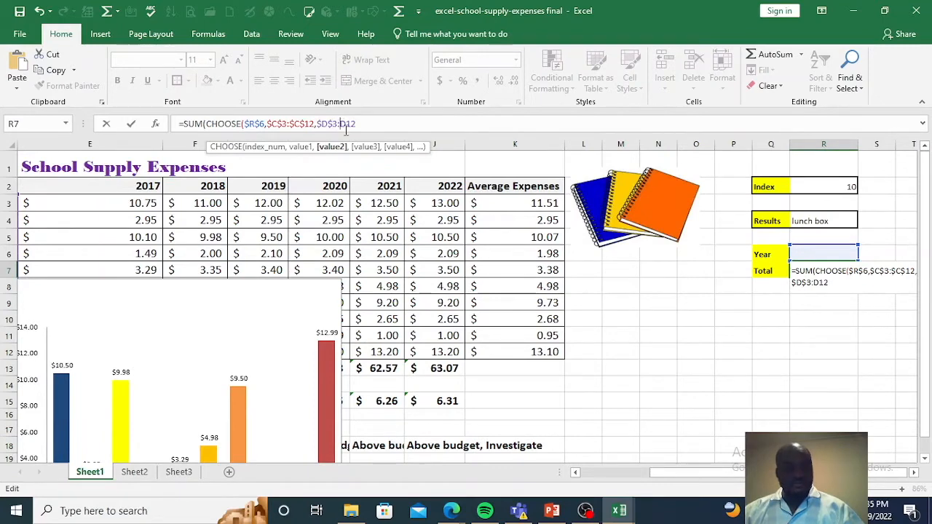
type("$")
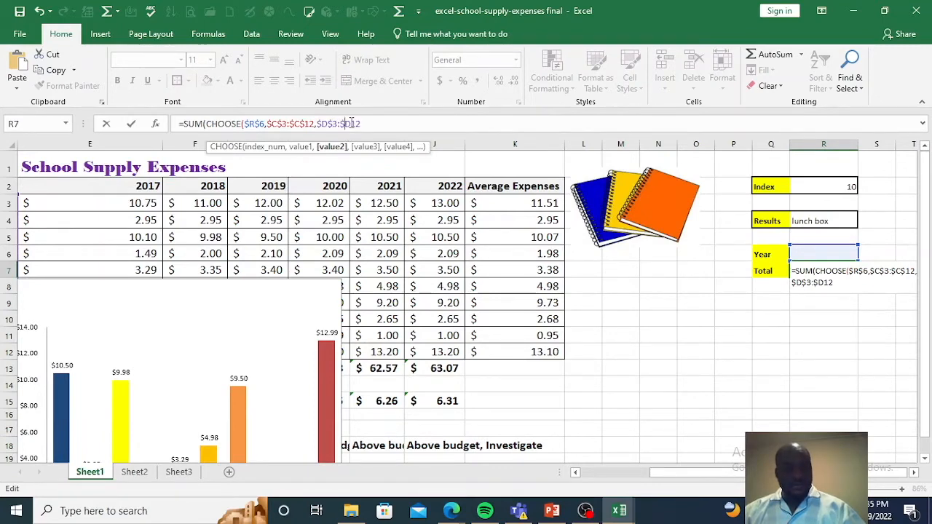
left_click(352, 124)
type("$")
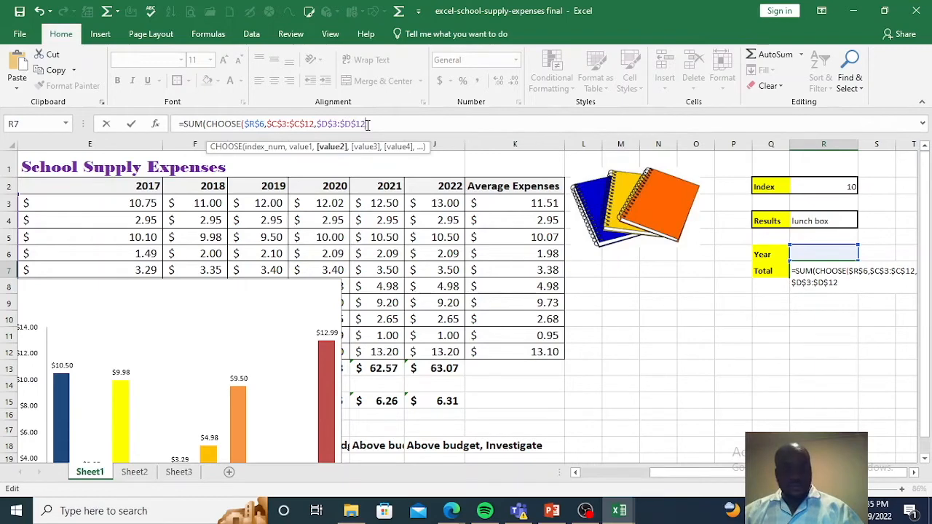
Step: Add the 2017 expenses as the CHOOSE function's third value, using the absolute range $E$3:$E$12
left_click(367, 124)
type(",")
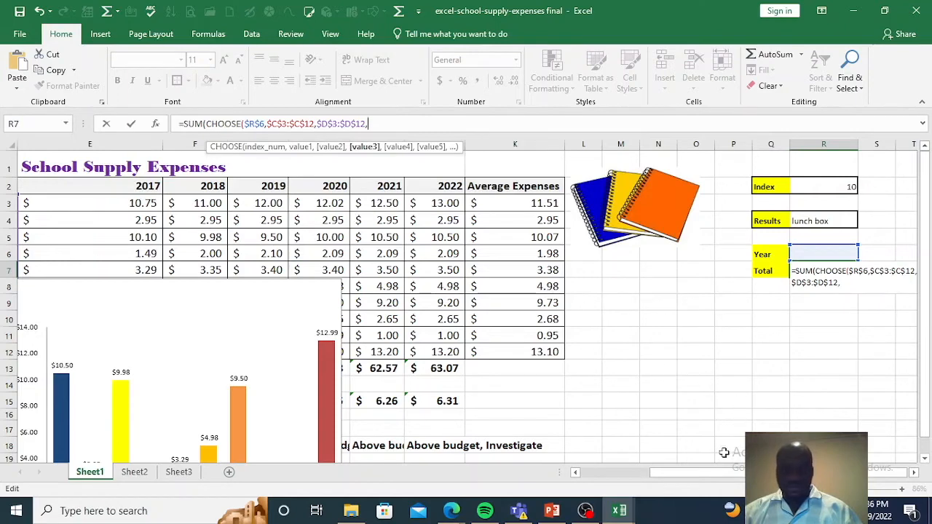
left_click_drag(697, 470, 637, 474)
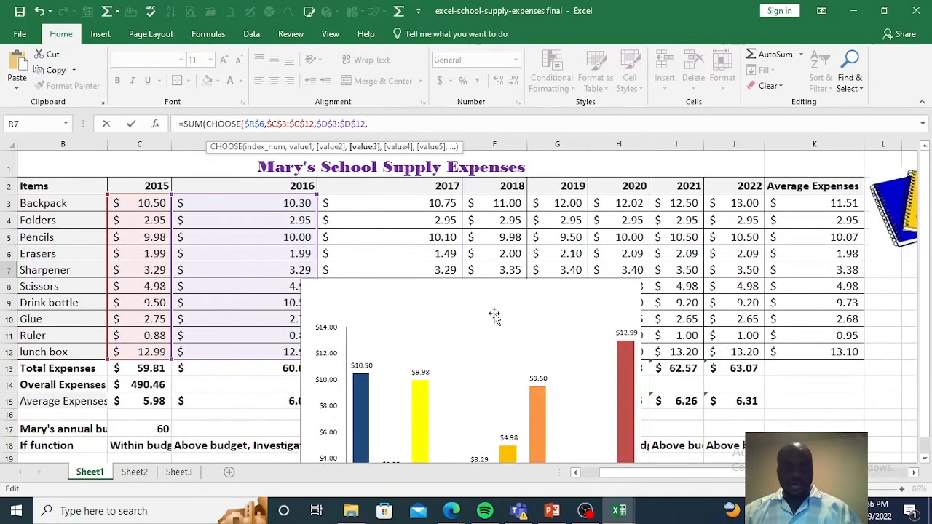
left_click_drag(394, 205, 351, 368)
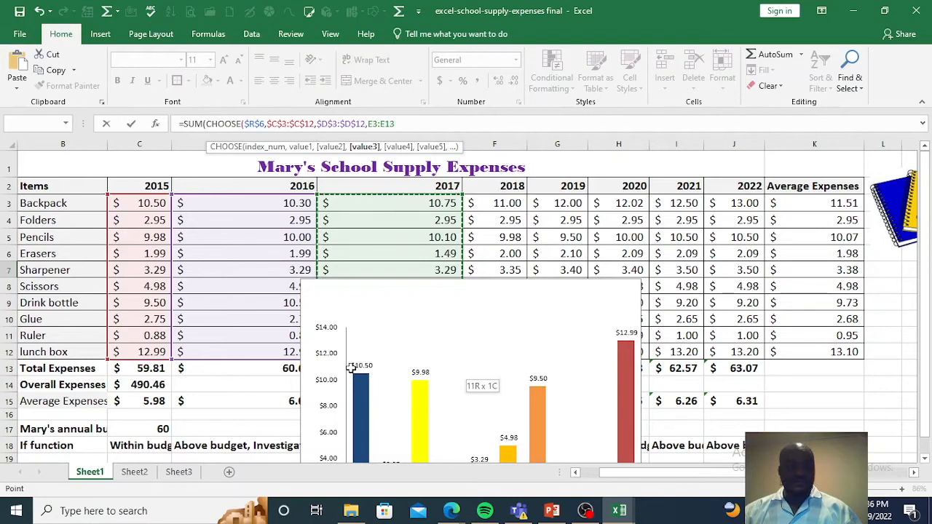
left_click_drag(350, 364, 352, 356)
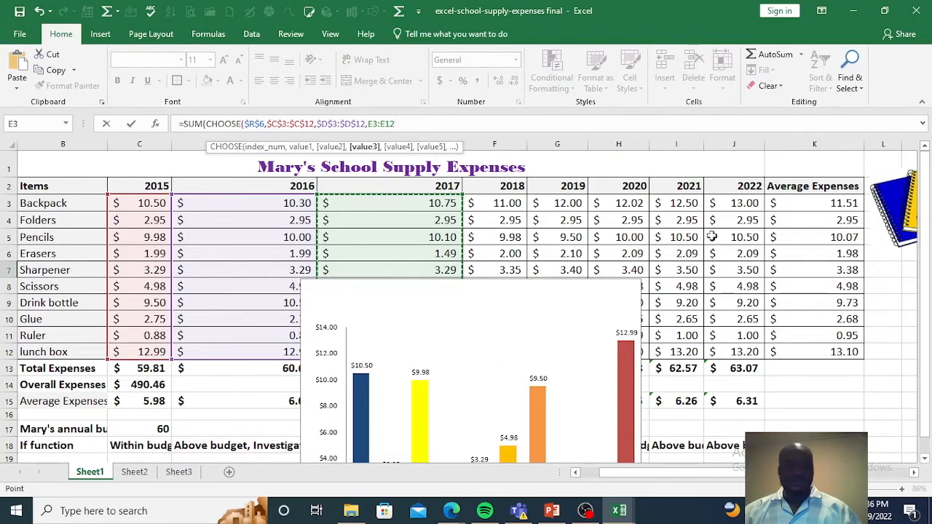
left_click(369, 126)
key("F4")
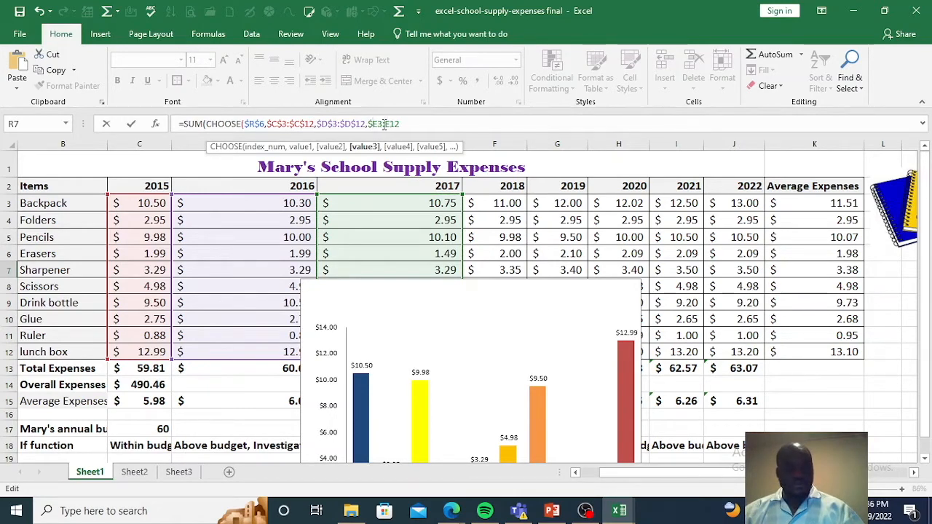
left_click(378, 125)
type("$")
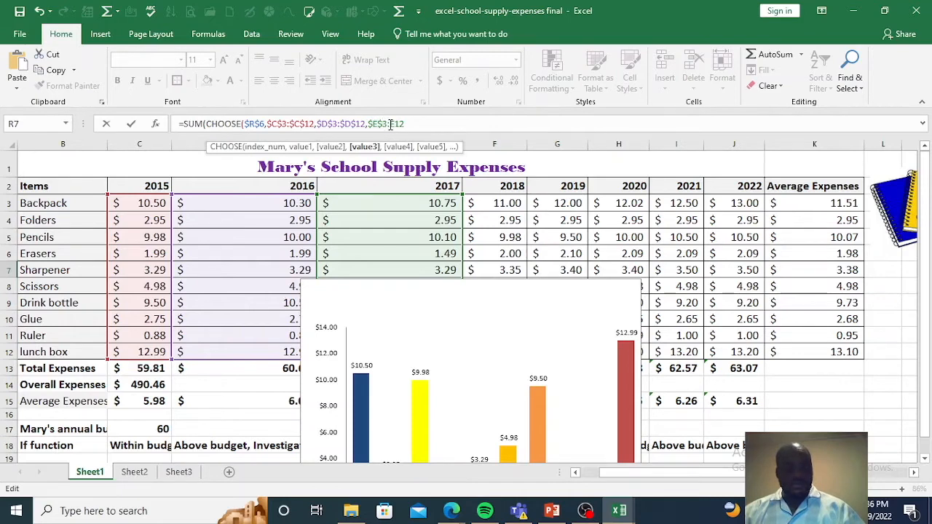
left_click(391, 125)
type("$")
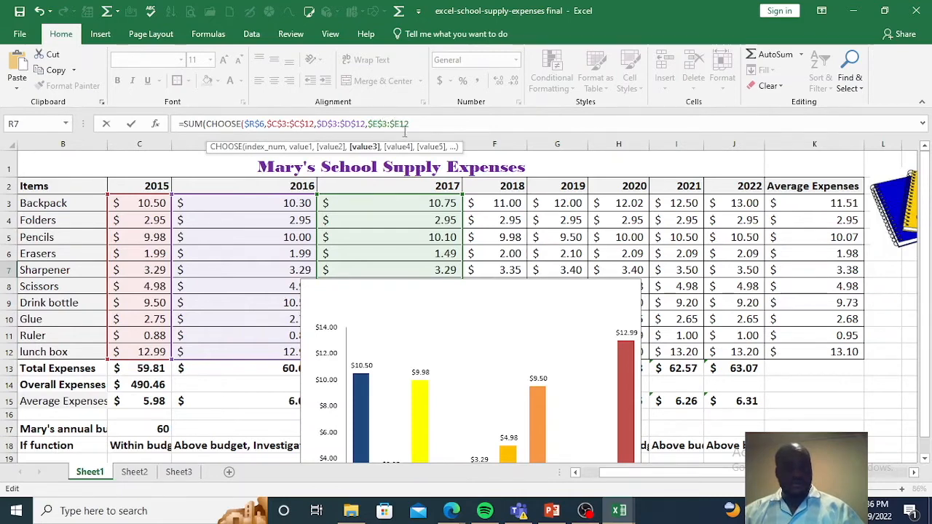
left_click(400, 125)
type("$")
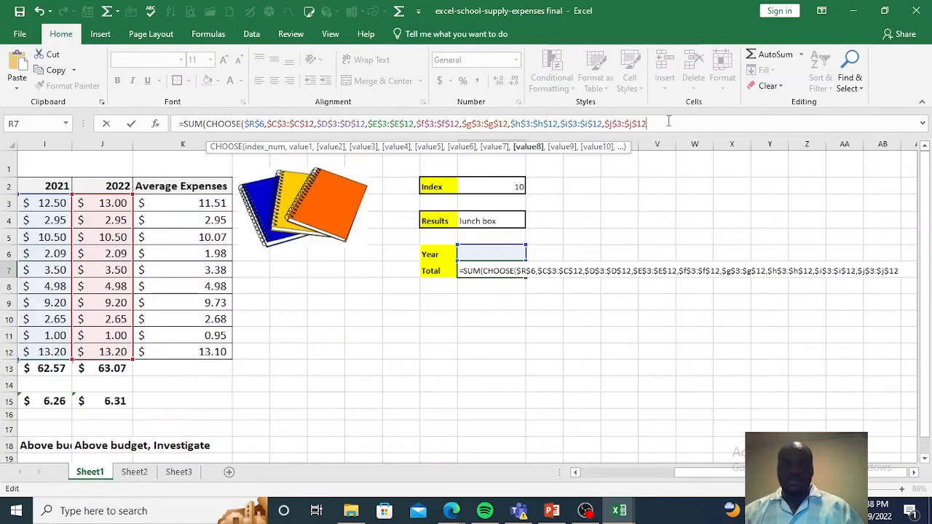
Step: Check the formula's year ranges against the table, then close the CHOOSE and SUM functions and enter the formula in R7
left_click_drag(669, 122, 248, 138)
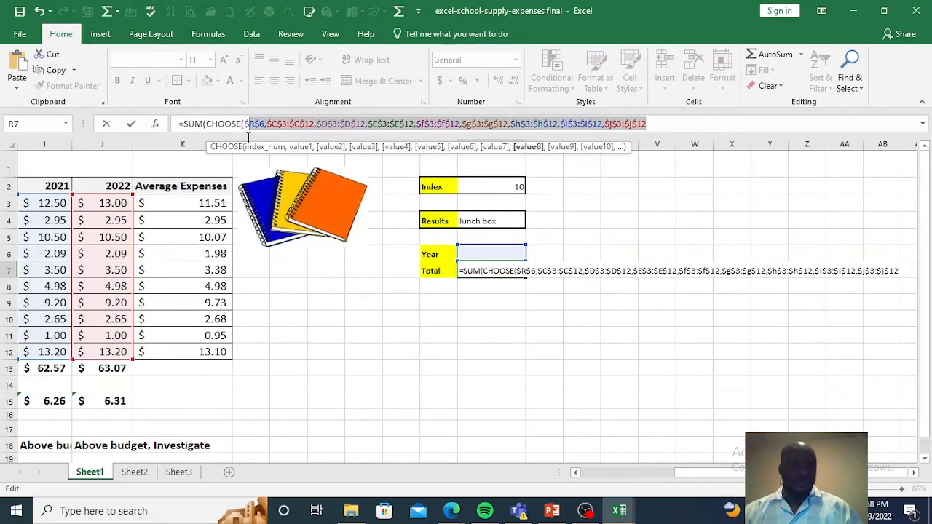
left_click_drag(245, 135, 337, 127)
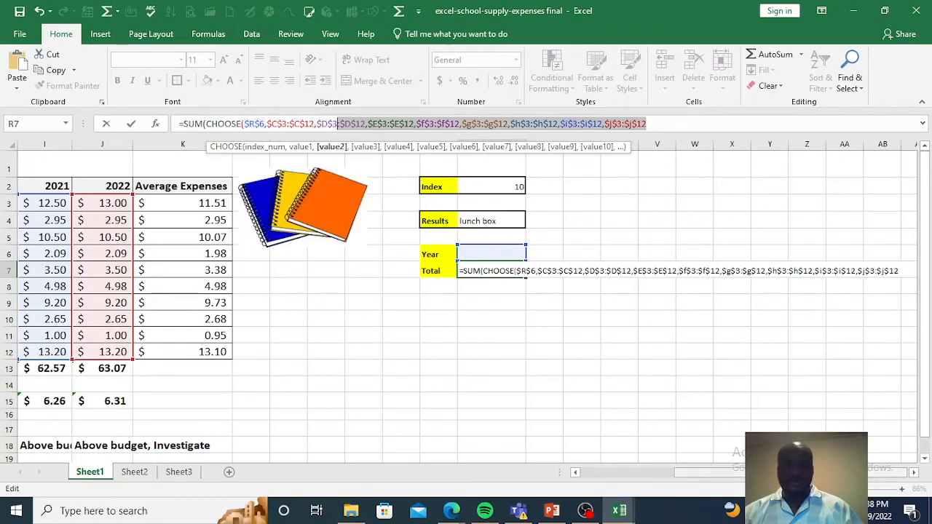
left_click_drag(755, 473, 696, 475)
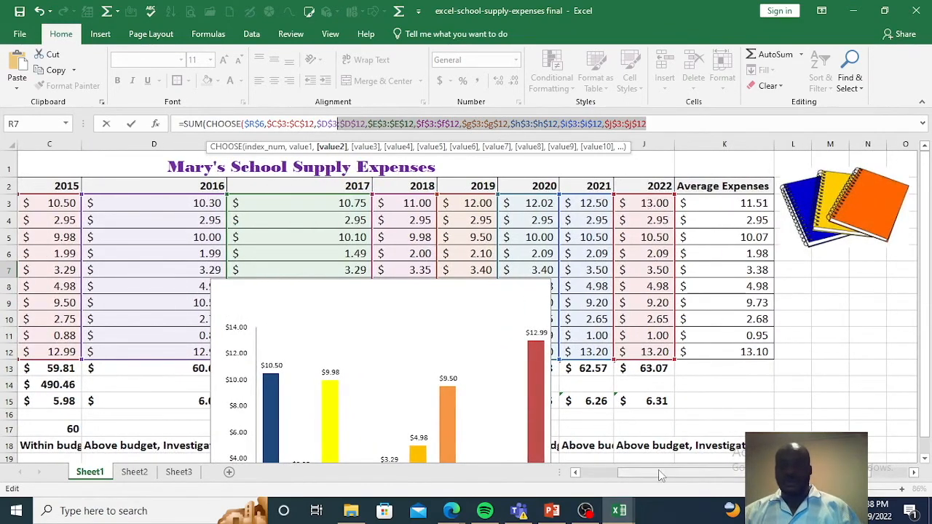
left_click_drag(663, 480, 699, 479)
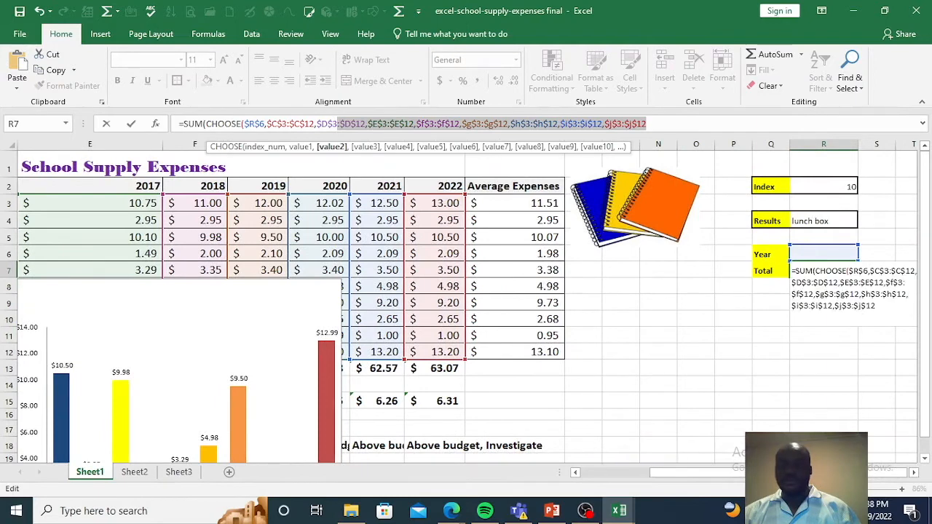
left_click(670, 125)
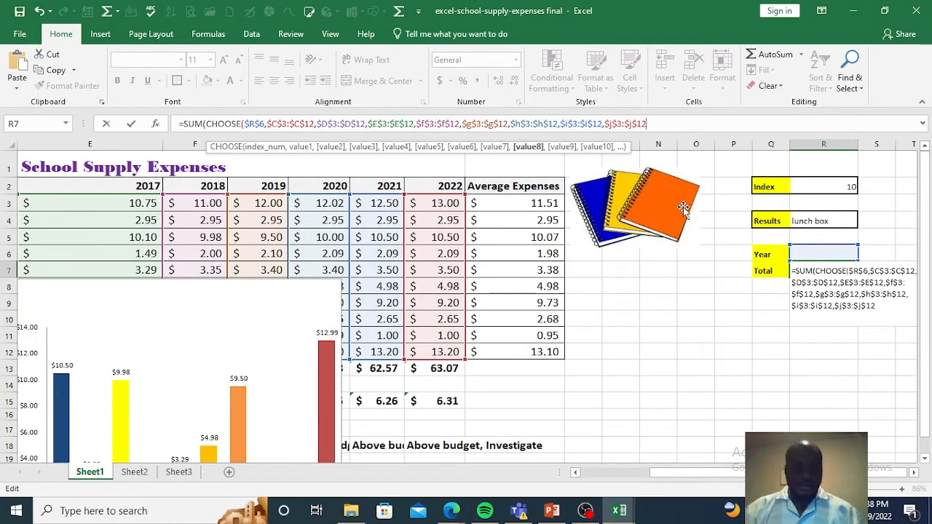
type(")")
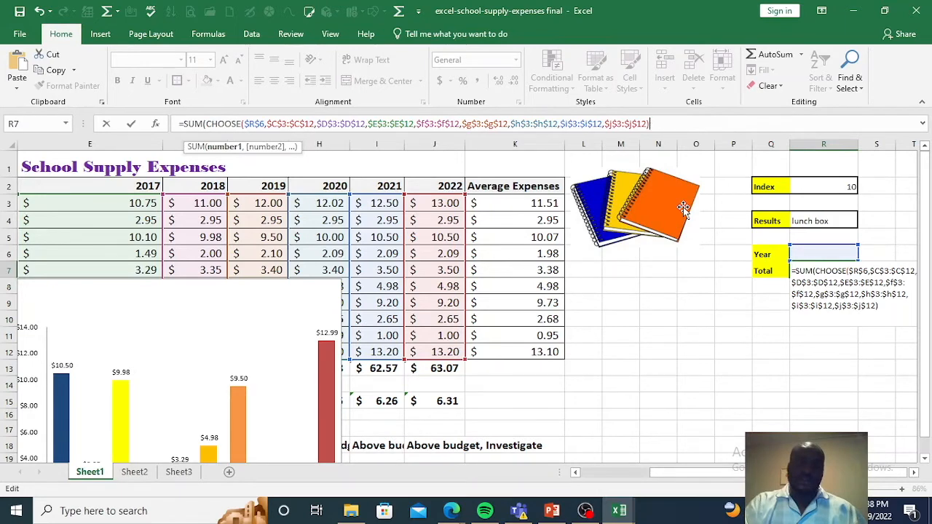
type(")")
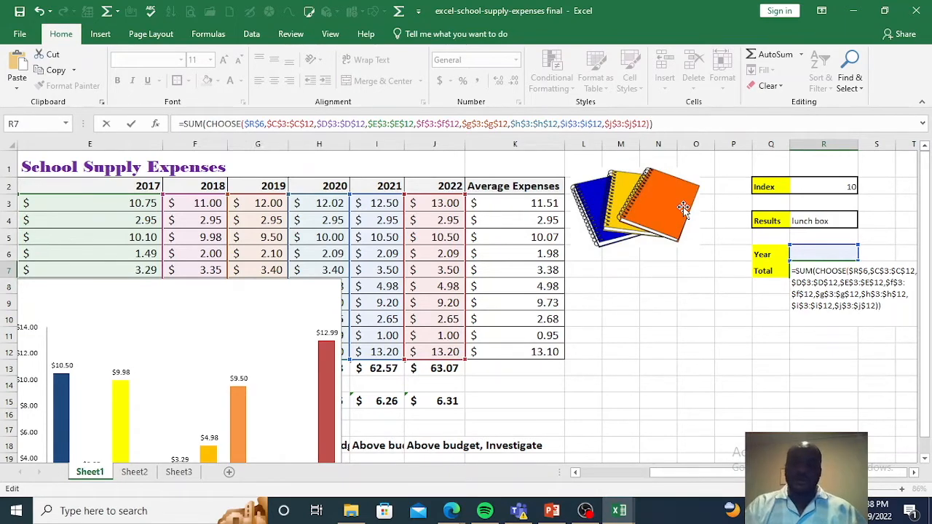
key("Return")
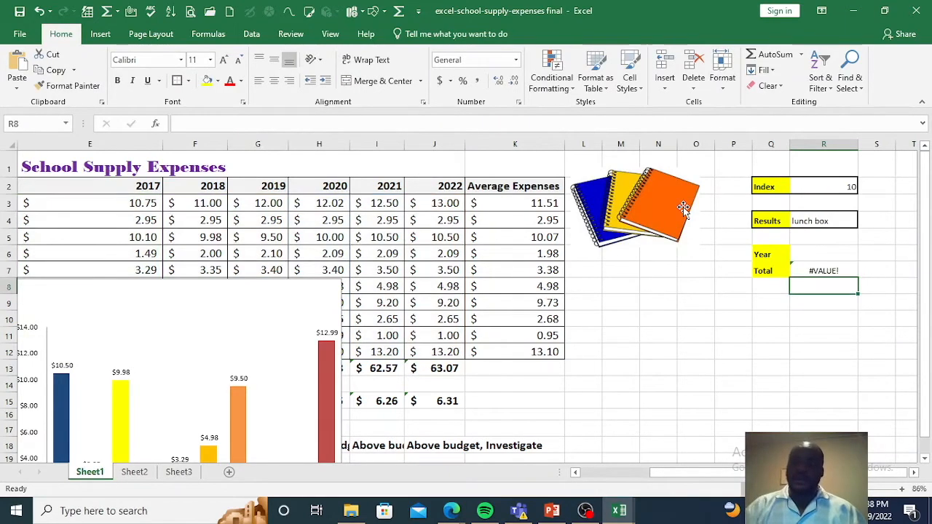
Step: Test the total formula by setting the Year index in cell R6 to 1
left_click(828, 270)
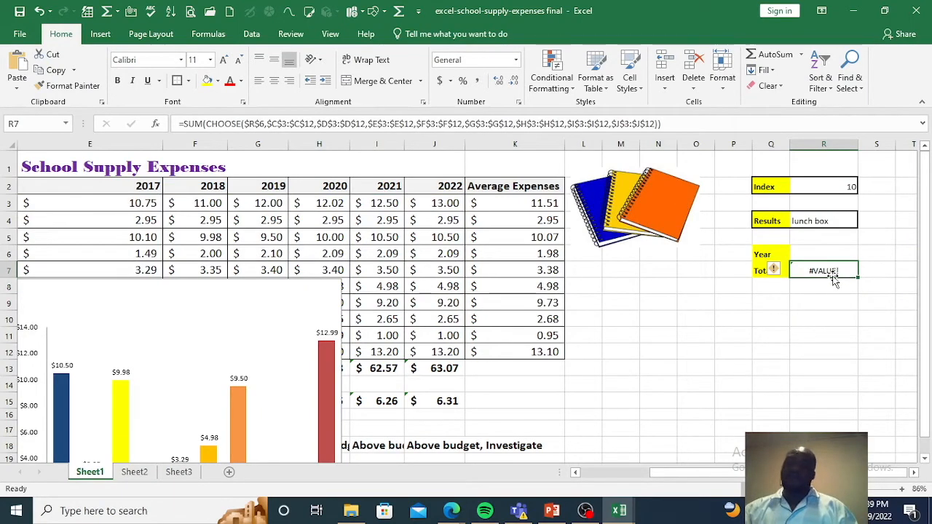
left_click(834, 254)
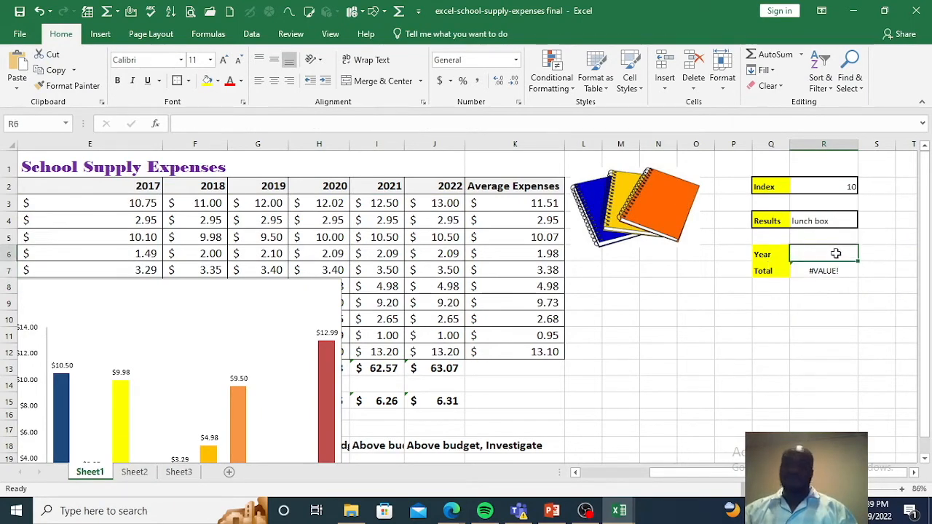
type("1")
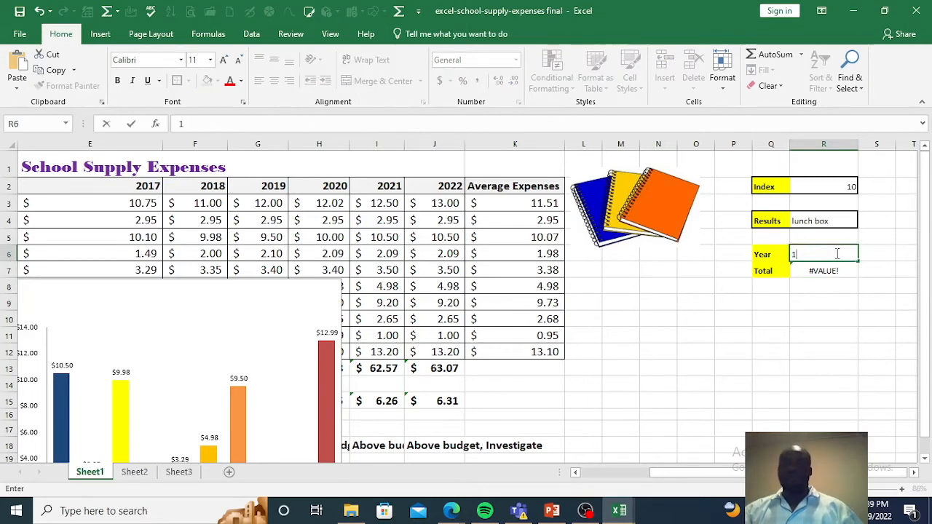
key("Return")
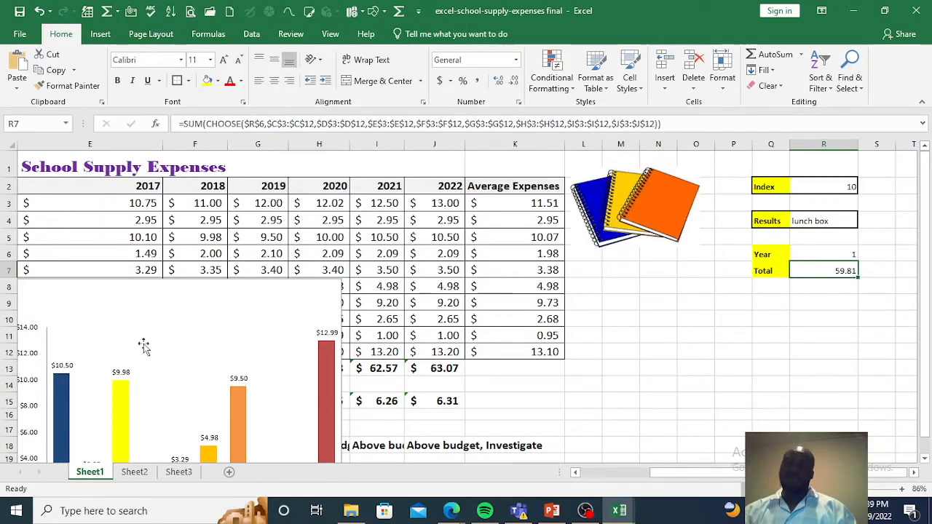
Step: Move the chart away from the table's first columns and compare the 2015 total expenses with the result in R7
left_click_drag(155, 306, 379, 295)
left_click_drag(685, 473, 567, 479)
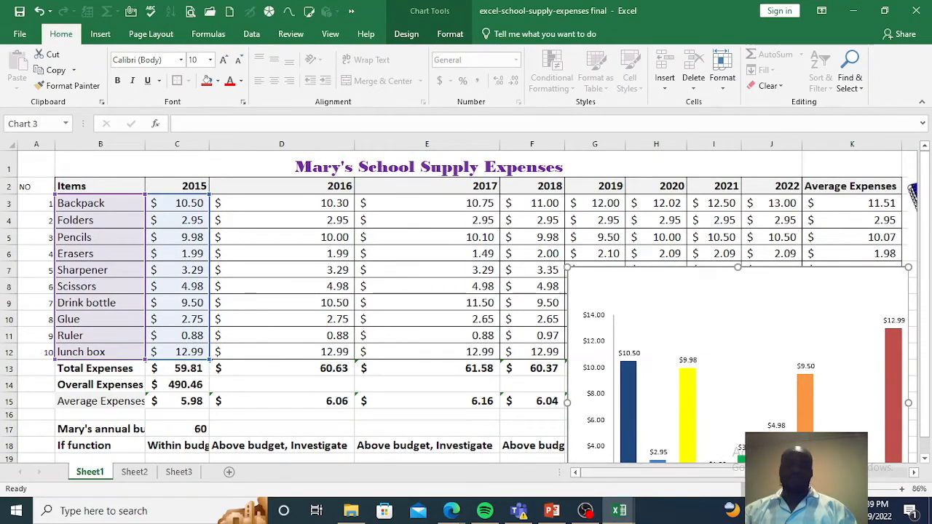
left_click_drag(661, 470, 735, 470)
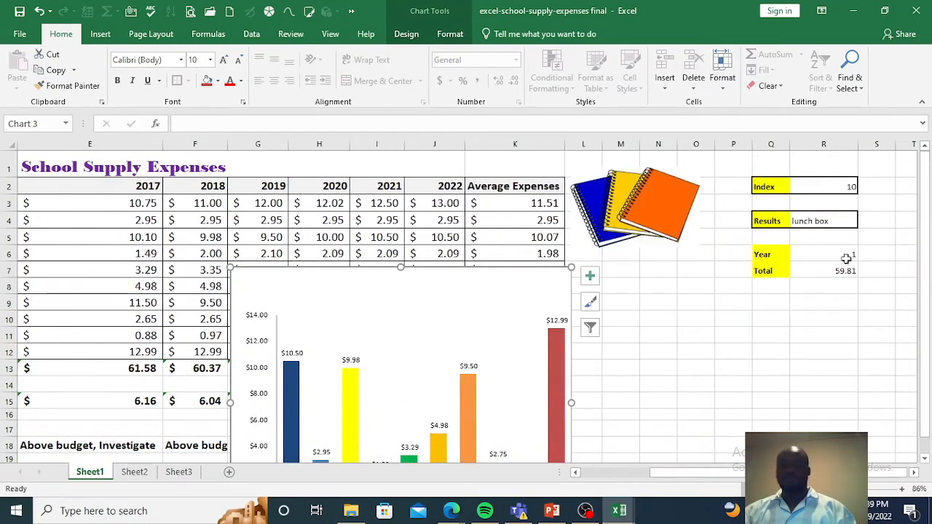
Step: Test the total formula by setting the Year index in cell R6 to 8
left_click(835, 254)
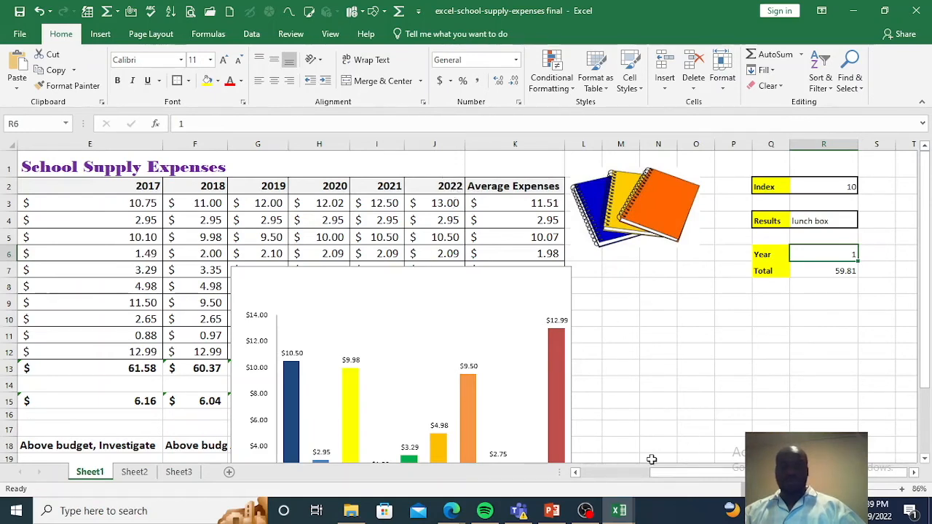
left_click_drag(659, 472, 601, 477)
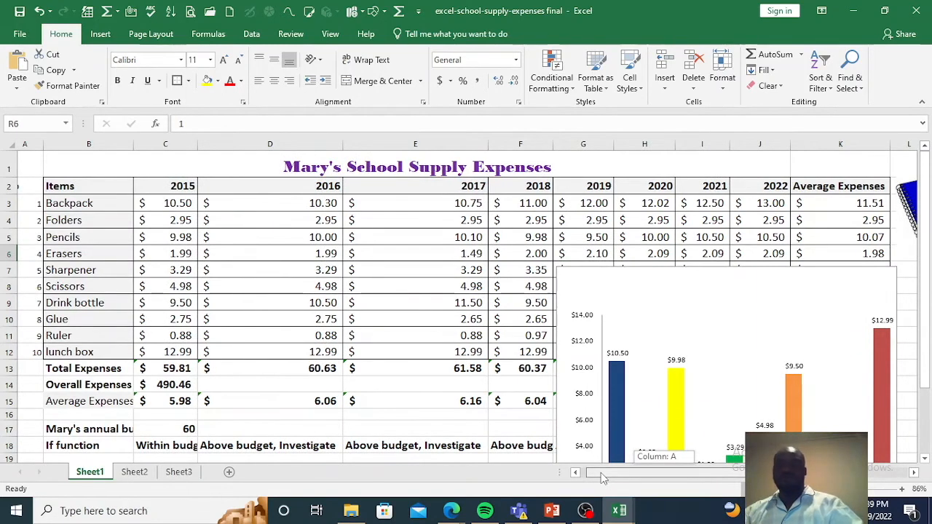
left_click_drag(600, 473, 743, 455)
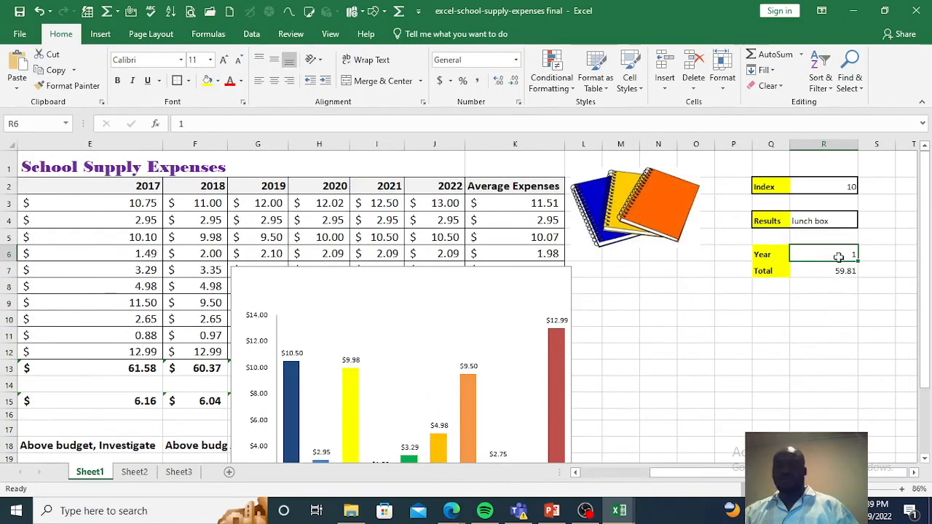
type("8")
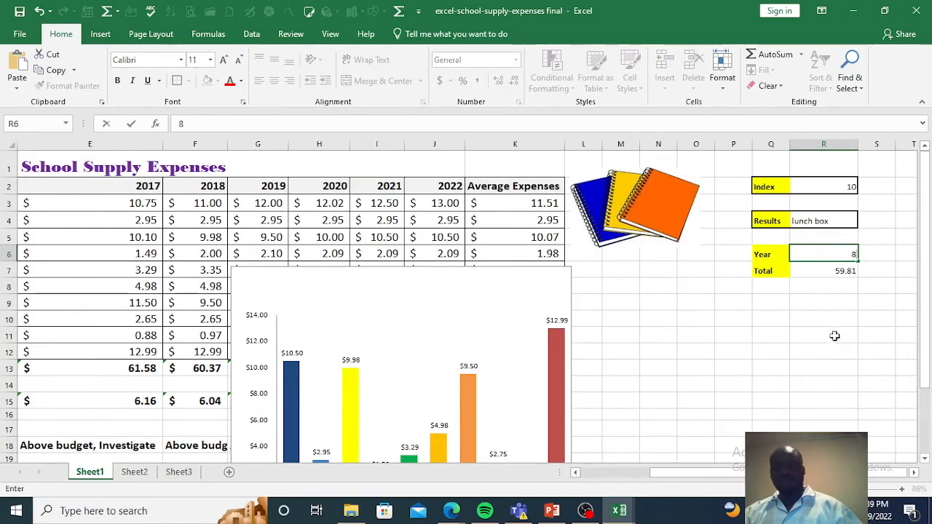
left_click(830, 348)
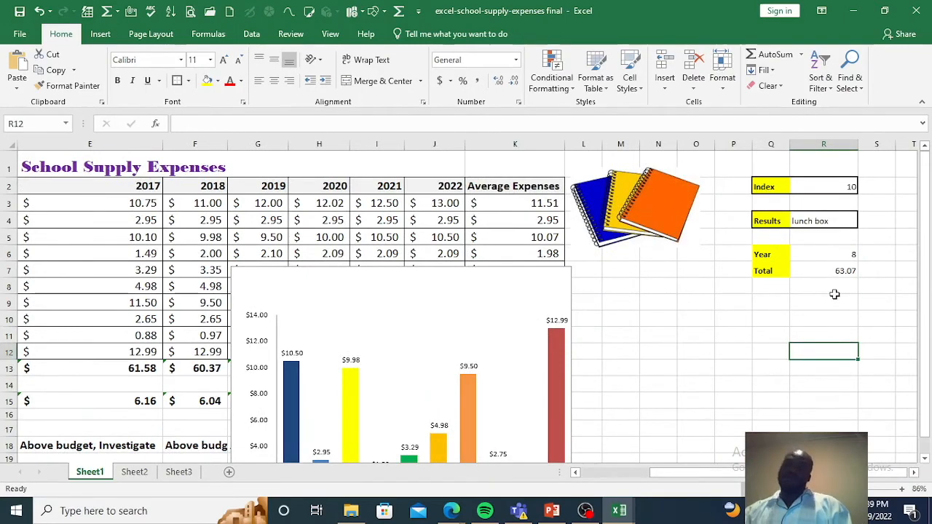
Step: Move the chart clear of the yearly totals and check the 2022 total in J13 against R7
left_click_drag(734, 473, 746, 474)
left_click_drag(404, 280, 723, 376)
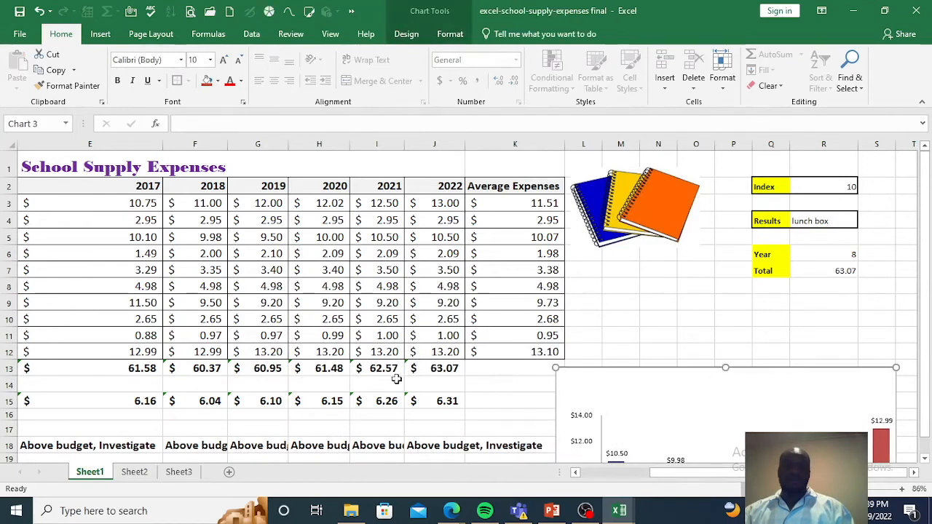
left_click(456, 369)
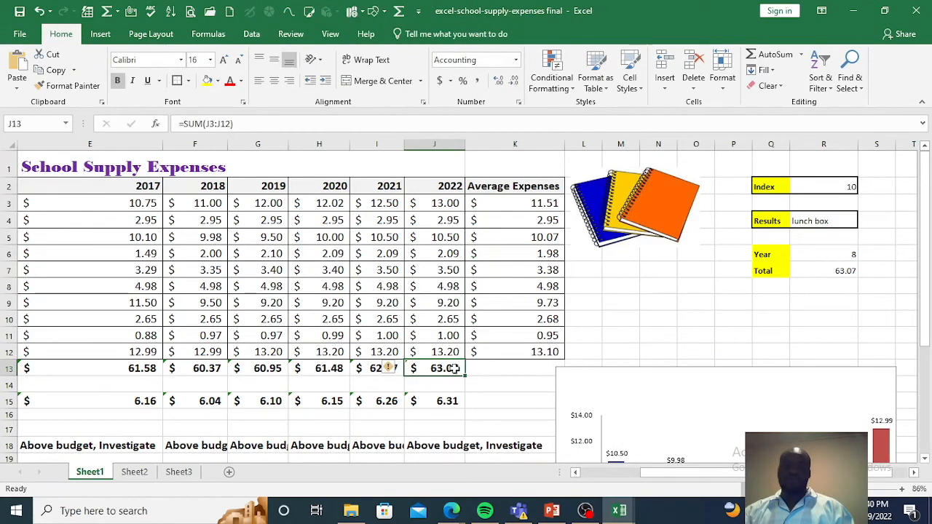
Step: Apply an outside border around the Year and Total block in Q6:R7
left_click_drag(655, 472, 709, 479)
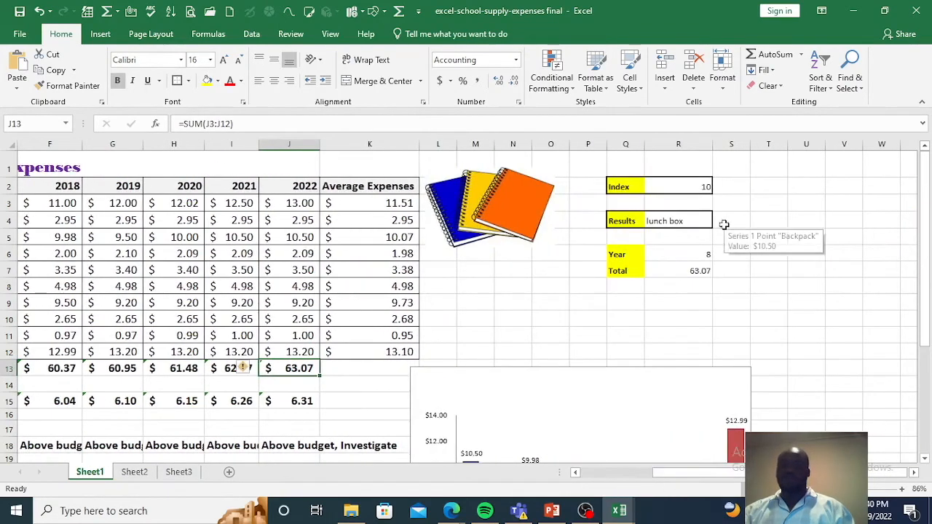
left_click(695, 255)
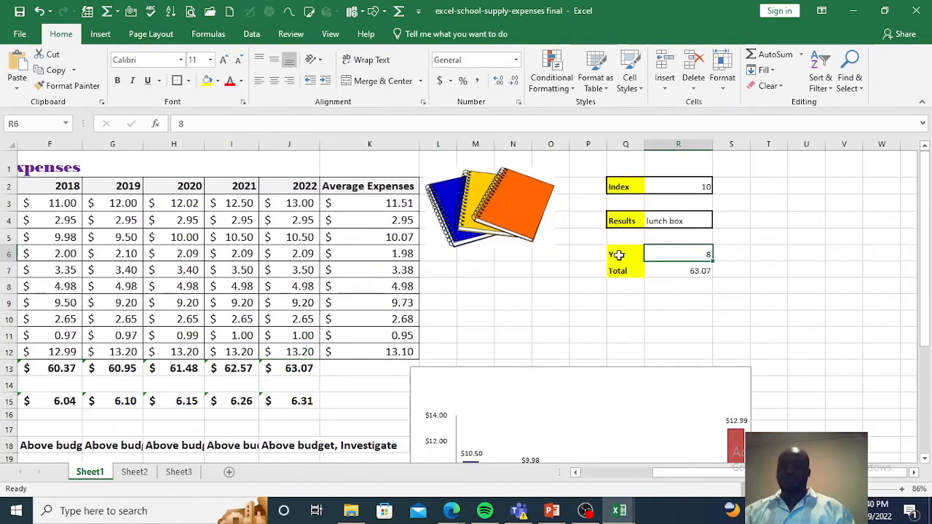
left_click_drag(619, 254, 689, 268)
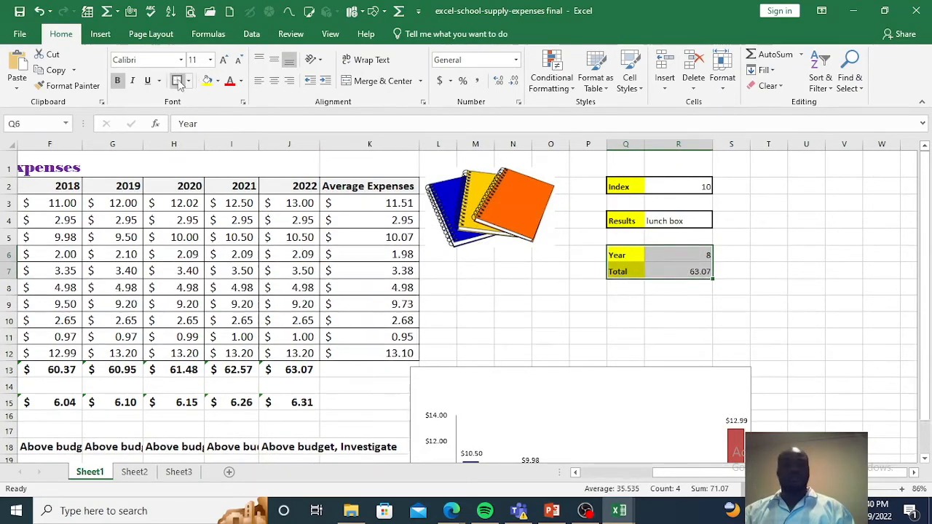
left_click(771, 271)
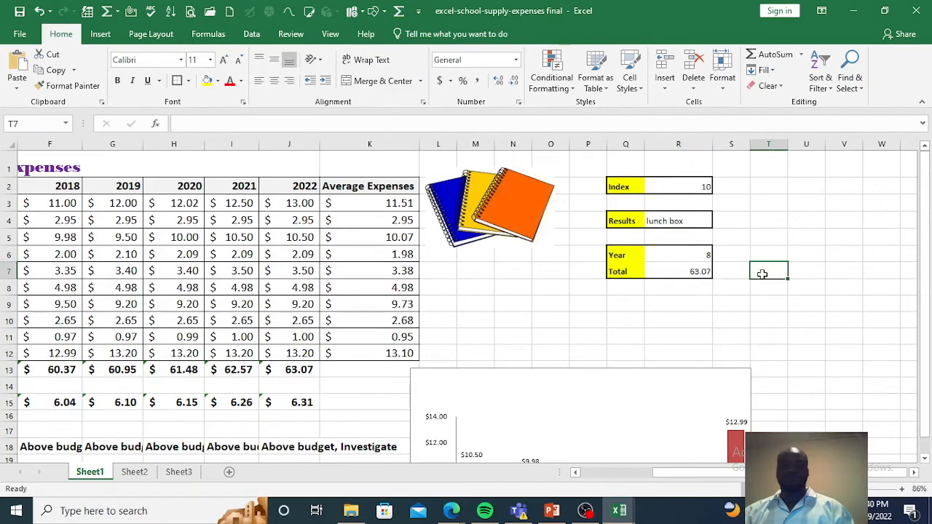
Step: Review the Year and Total labels, the year index and the total formula in Q6:R7
left_click(687, 257)
left_click(695, 273)
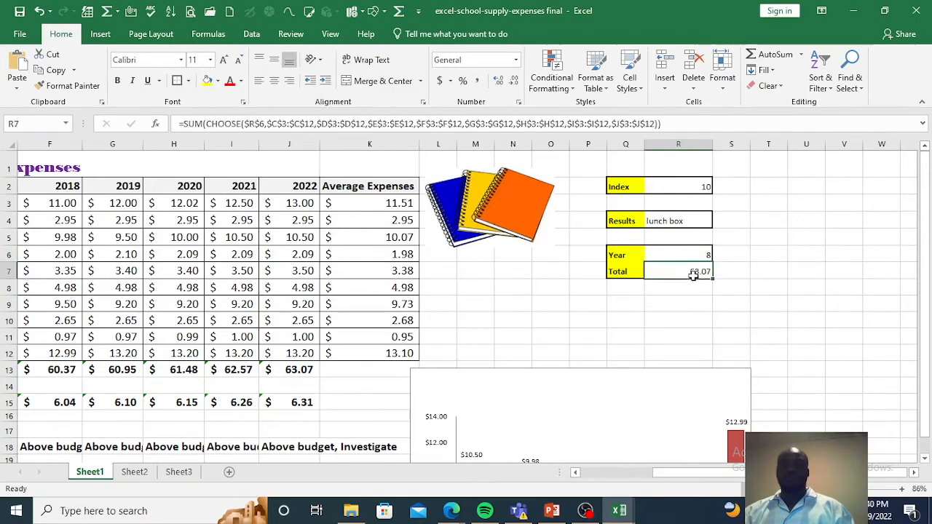
left_click(639, 271)
left_click(645, 258)
left_click(677, 254)
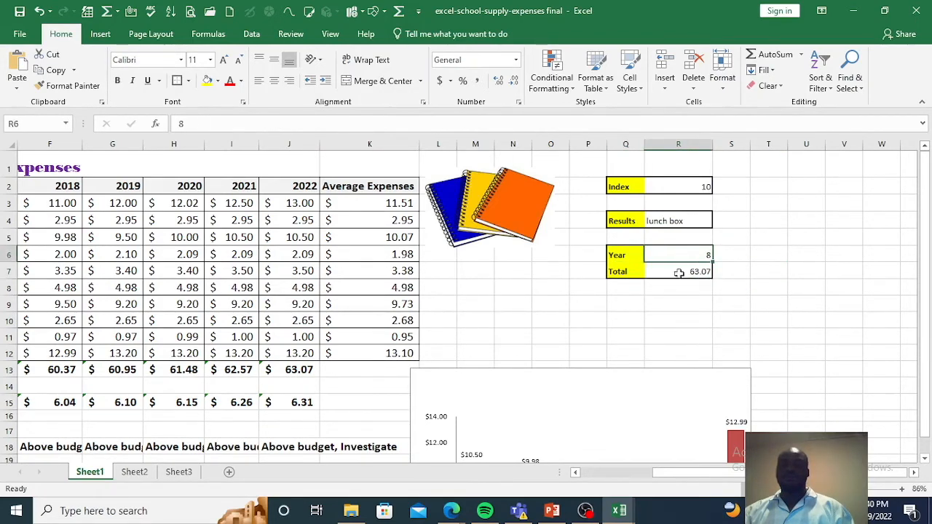
left_click(677, 273)
left_click(629, 266)
left_click(639, 254)
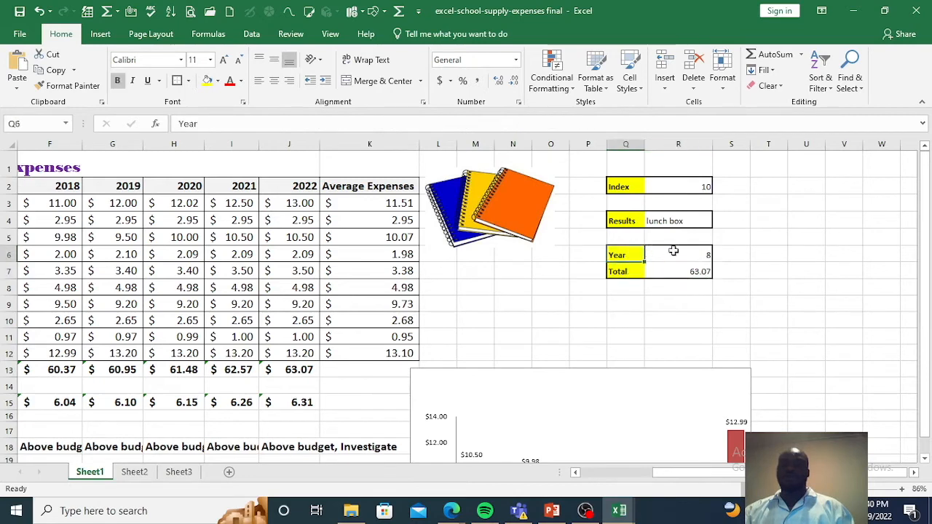
left_click(659, 255)
left_click(652, 271)
Step: Add the labels "Year" in T6 and "Average" in T7, and fill both cells yellow
mouse_move(717, 473)
left_mouse_down()
mouse_move(703, 475)
mouse_move(712, 473)
left_mouse_up()
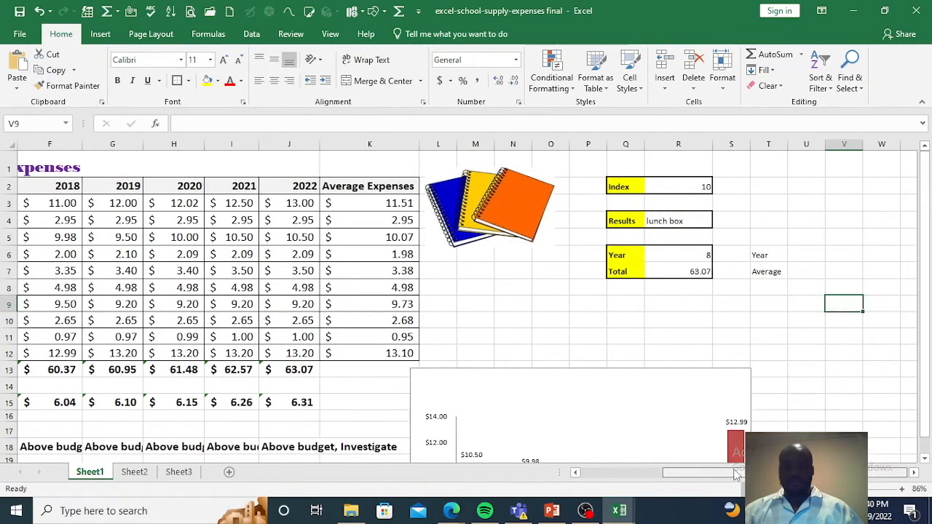
left_click(802, 280)
left_click(774, 254)
left_click_drag(774, 255, 770, 274)
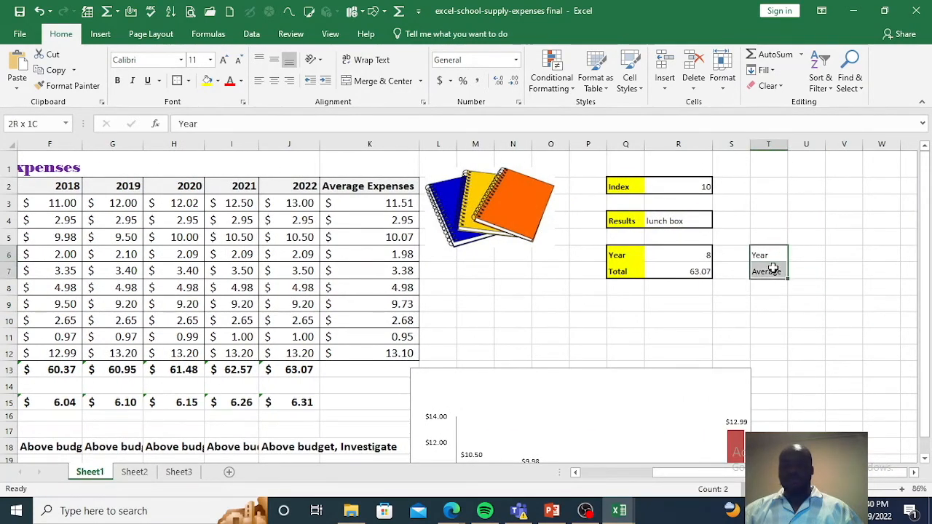
left_click(207, 80)
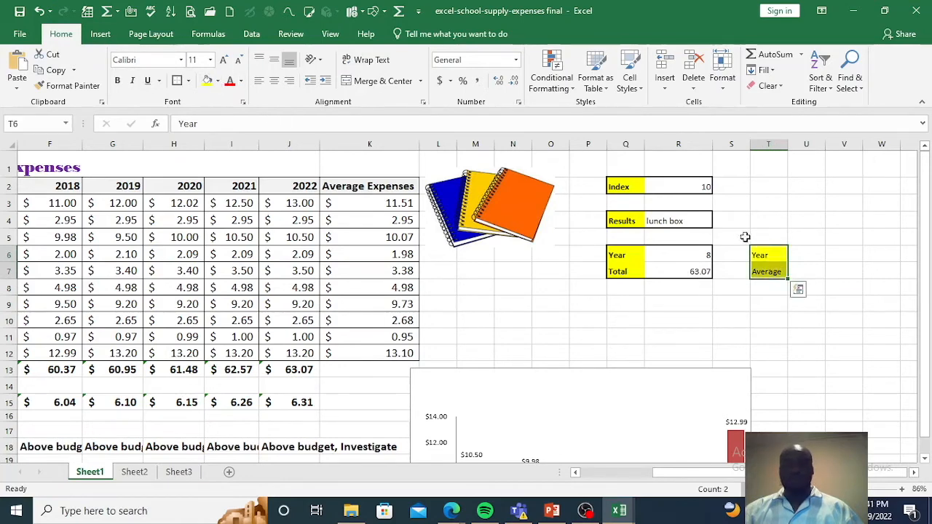
left_click(845, 295)
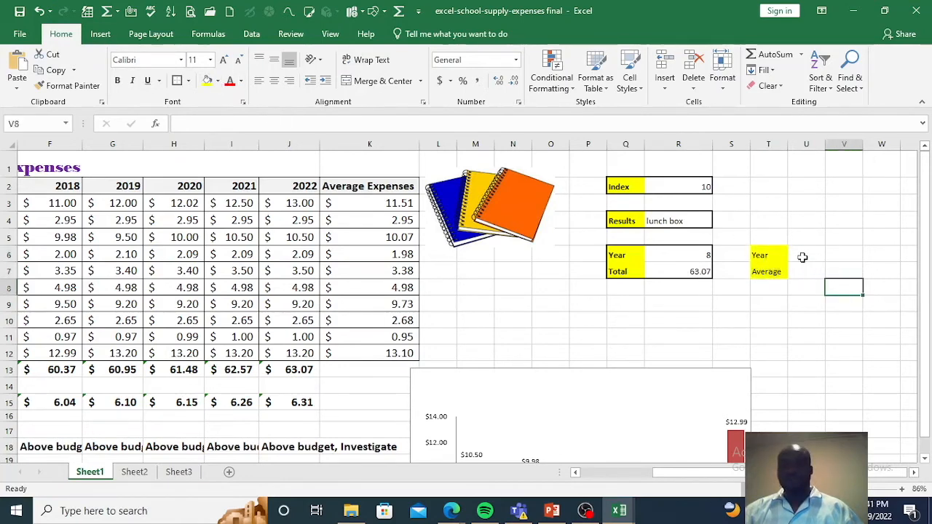
Step: Copy the full SUM and CHOOSE formula text from R7 into cell U7, keeping the original formula intact
left_click(684, 272)
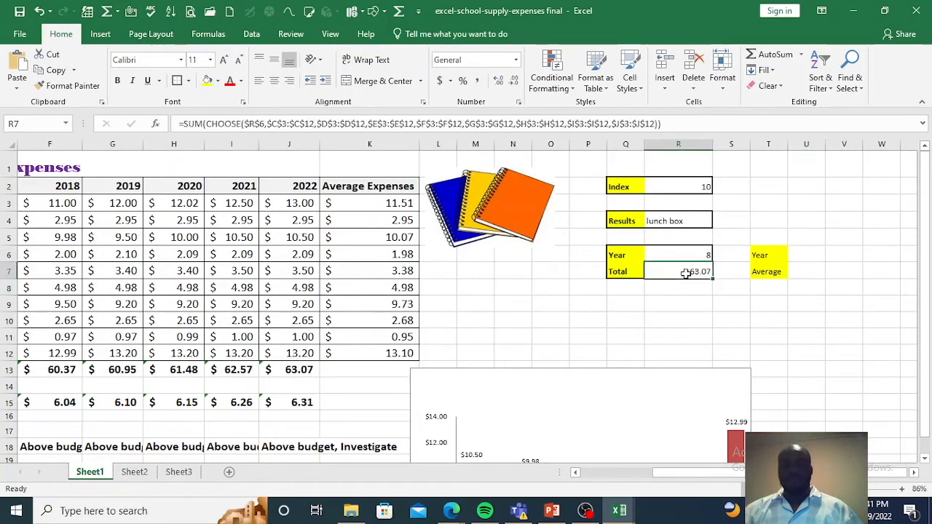
left_click_drag(678, 124, 196, 122)
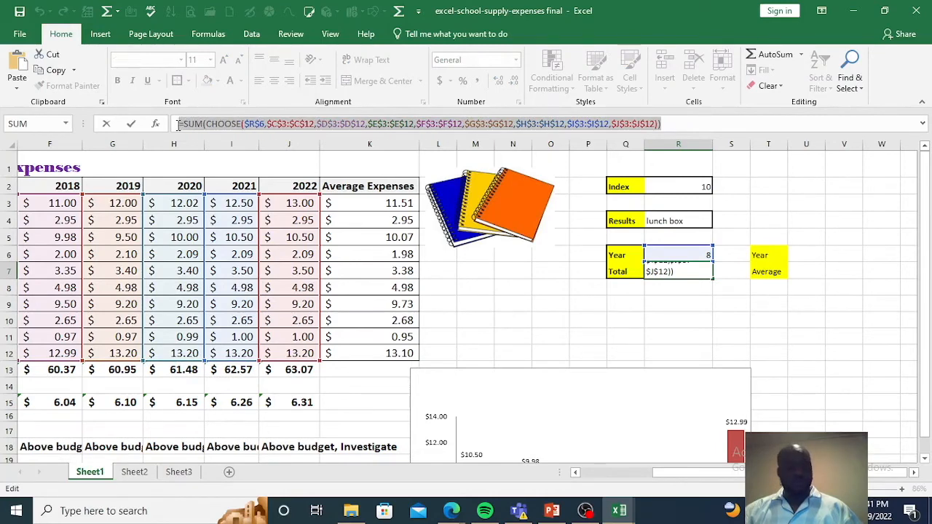
left_click(770, 273)
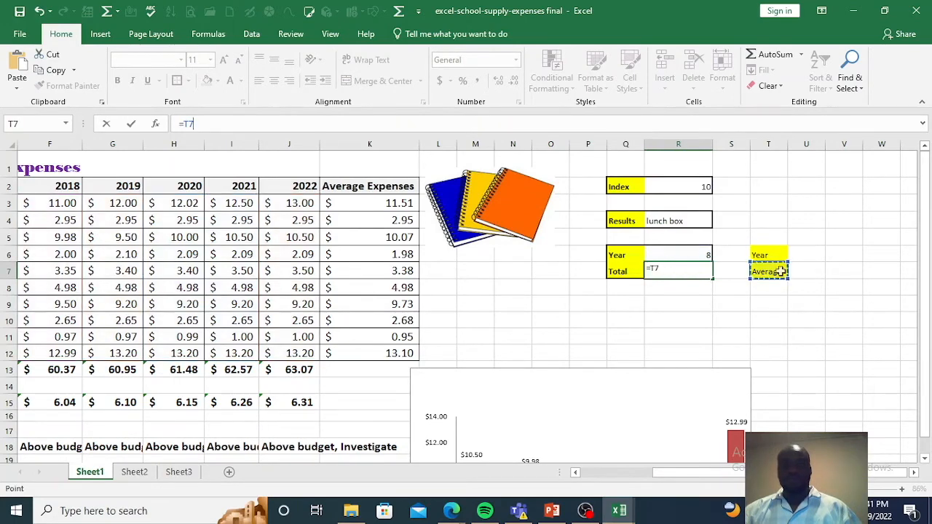
left_click(41, 12)
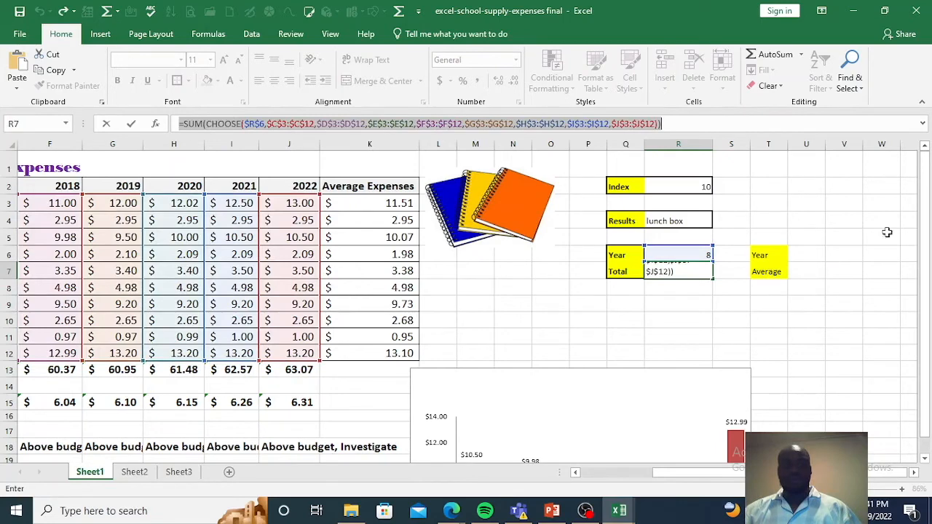
key("Escape")
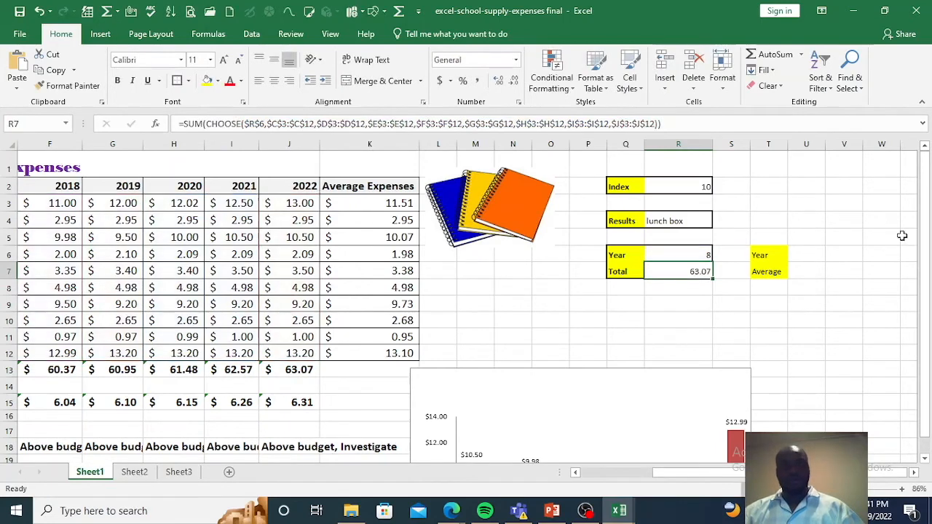
left_click(813, 273)
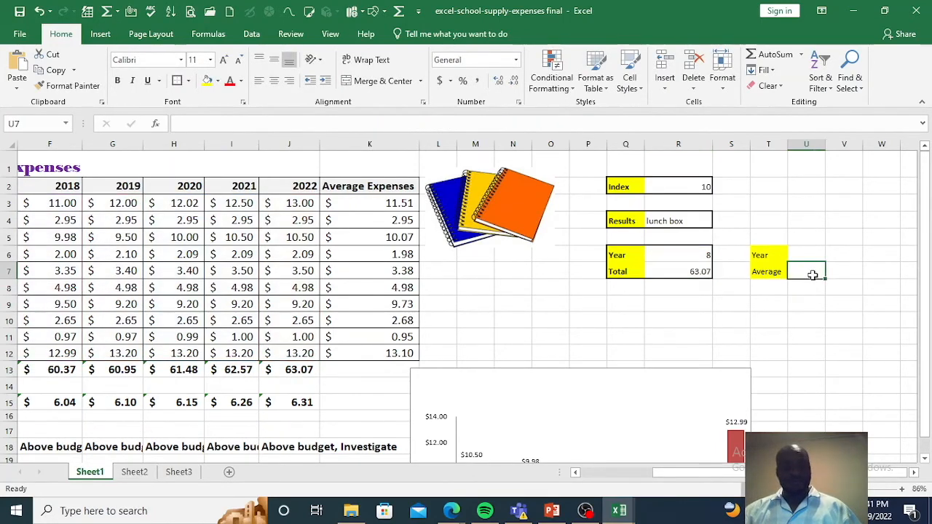
key("ctrl+v")
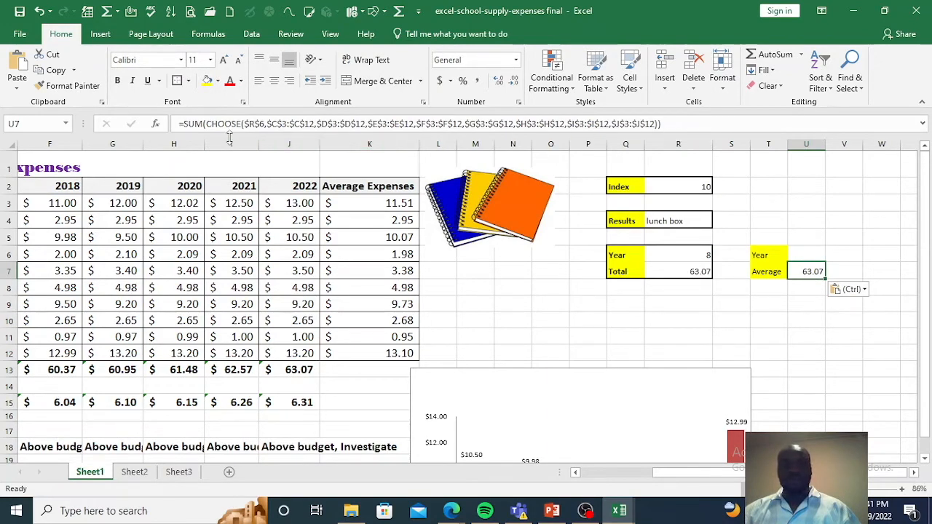
Step: Replace the SUM function with AVERAGE in the formula in U7
left_click(204, 123)
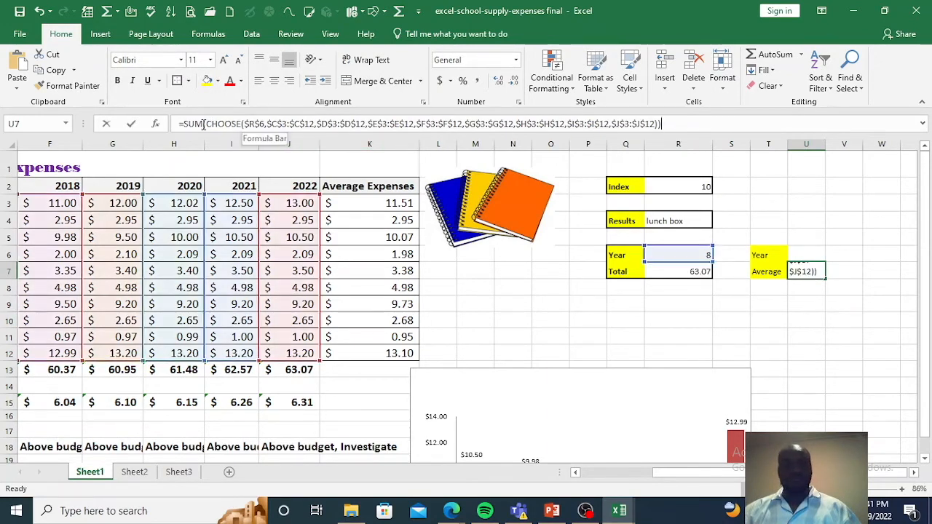
double_click(190, 124)
type("A")
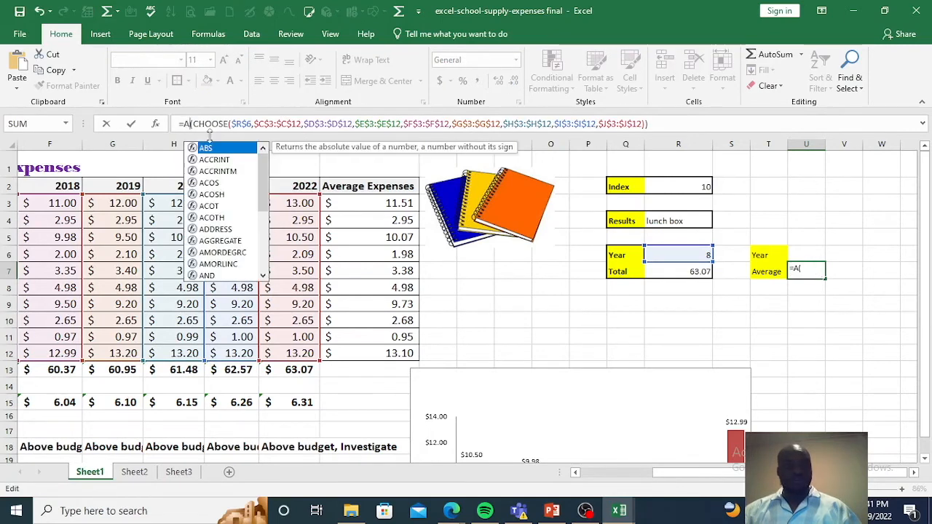
type("v")
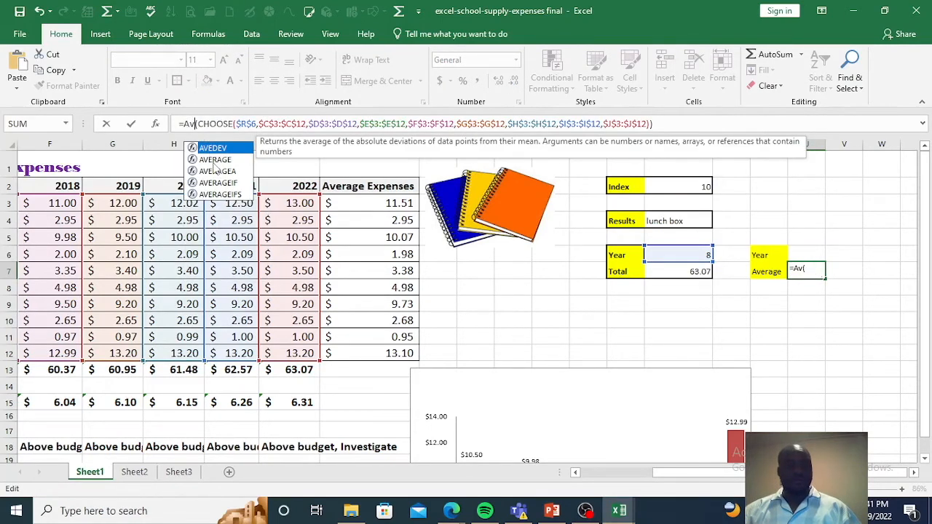
left_click(215, 159)
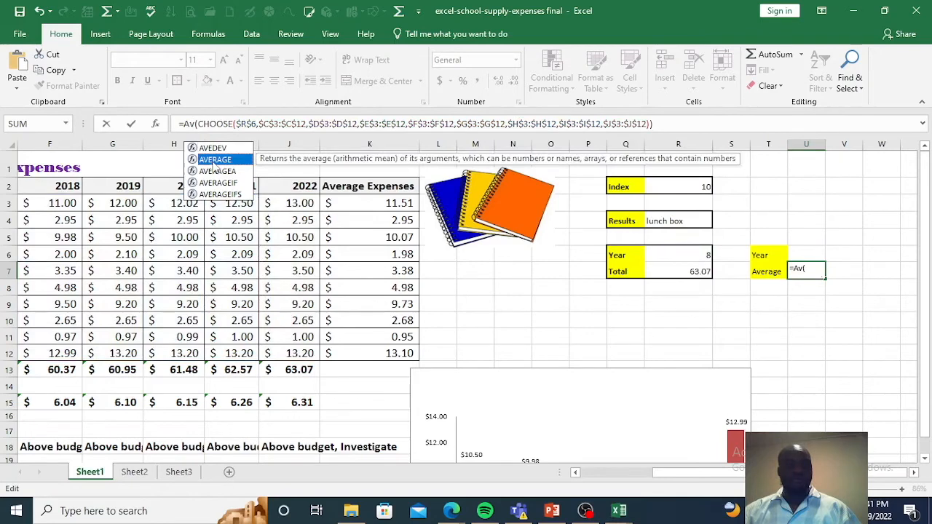
double_click(215, 160)
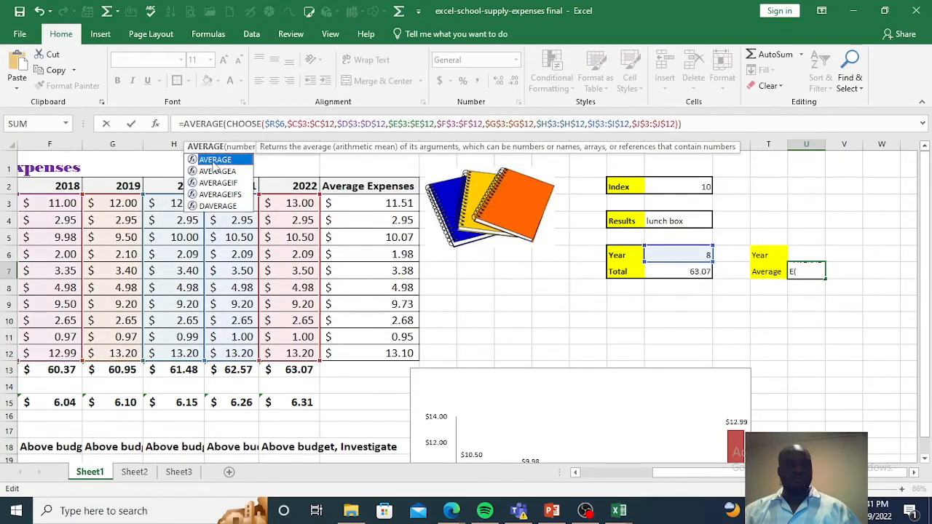
left_click(224, 124)
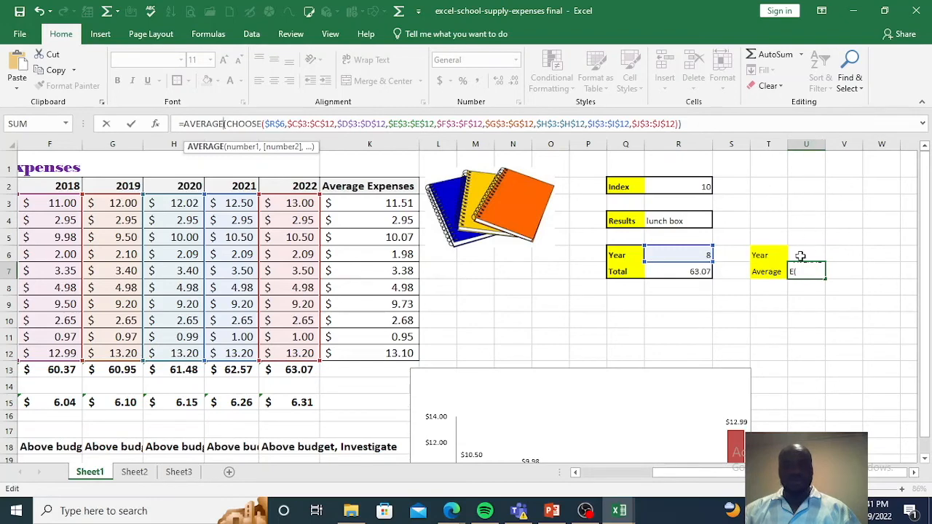
Step: Change the CHOOSE index reference in U7 to $U$6 and enter the formula
left_click(272, 126)
key("shift+Right")
type("u")
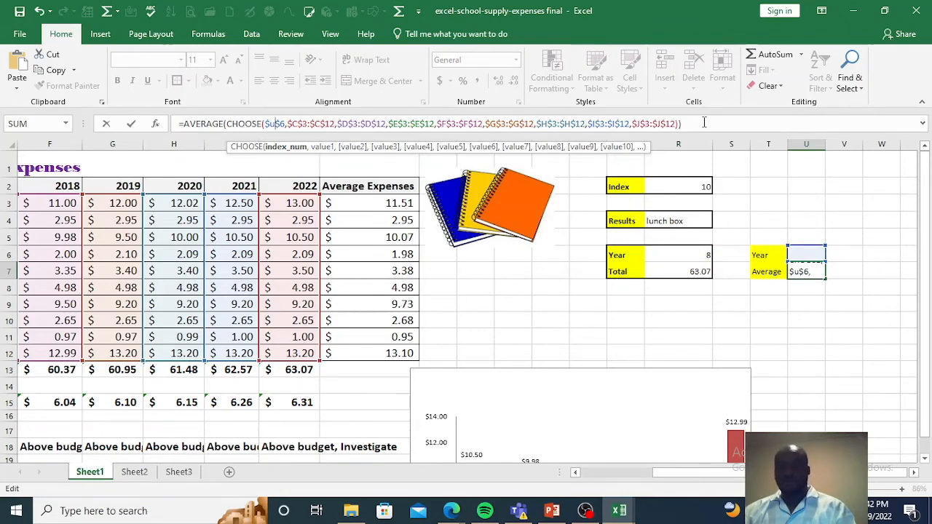
key("Return")
left_click(815, 271)
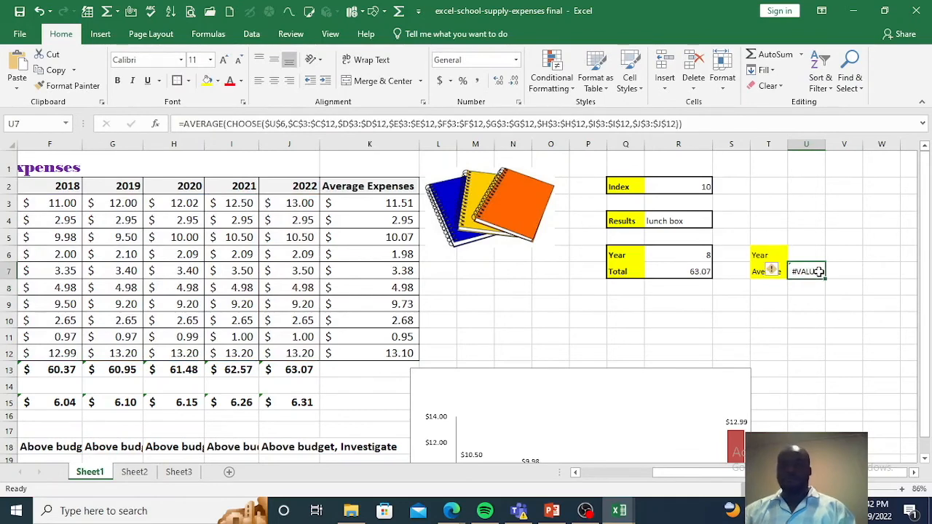
Step: Enter year index 1 in U6 and compare the result in U7 with the 2015 average expenses in the table
left_click(817, 258)
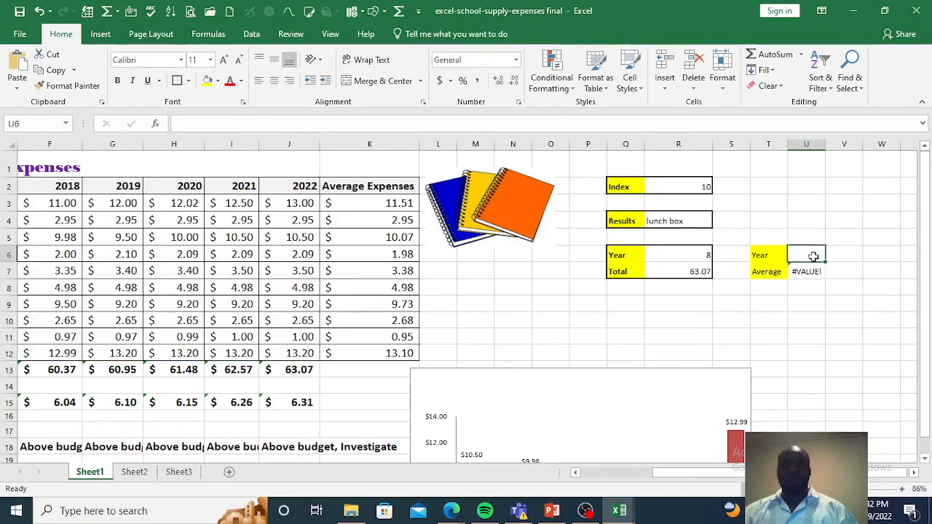
type("1")
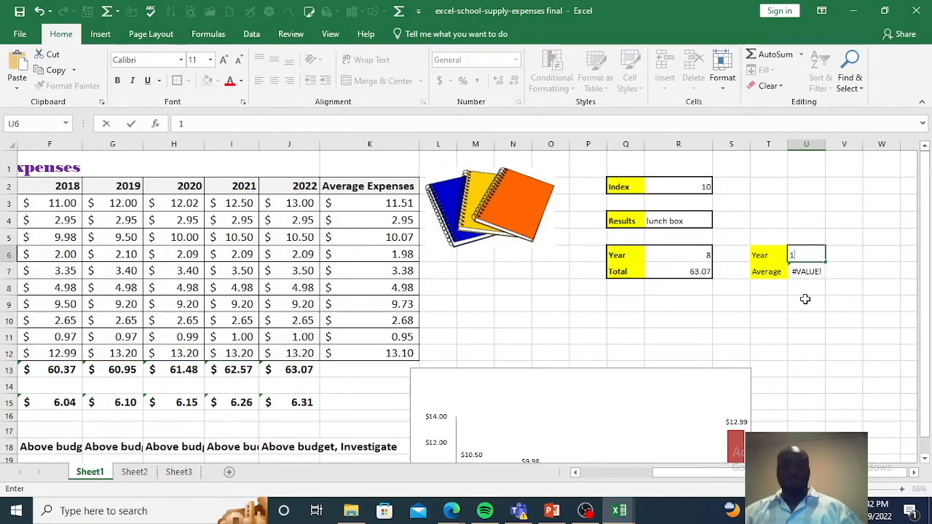
key("Return")
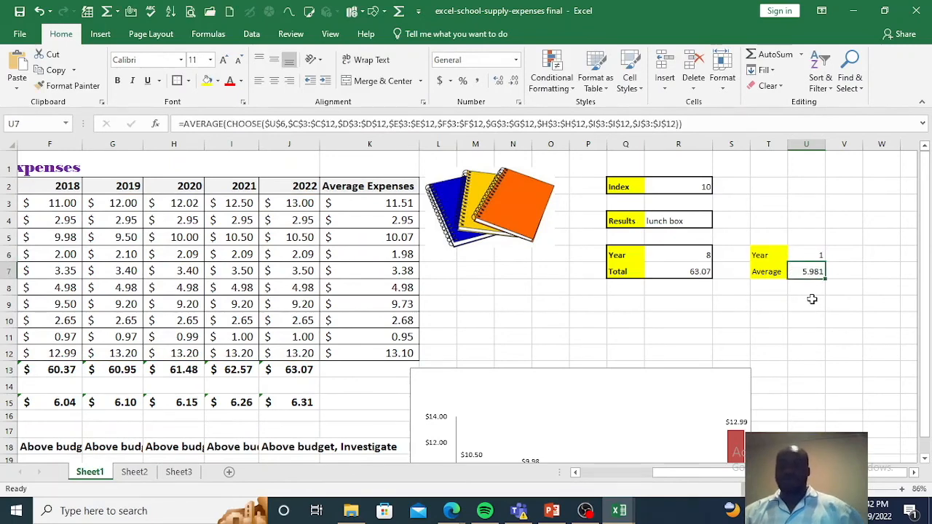
left_click_drag(685, 474, 706, 471)
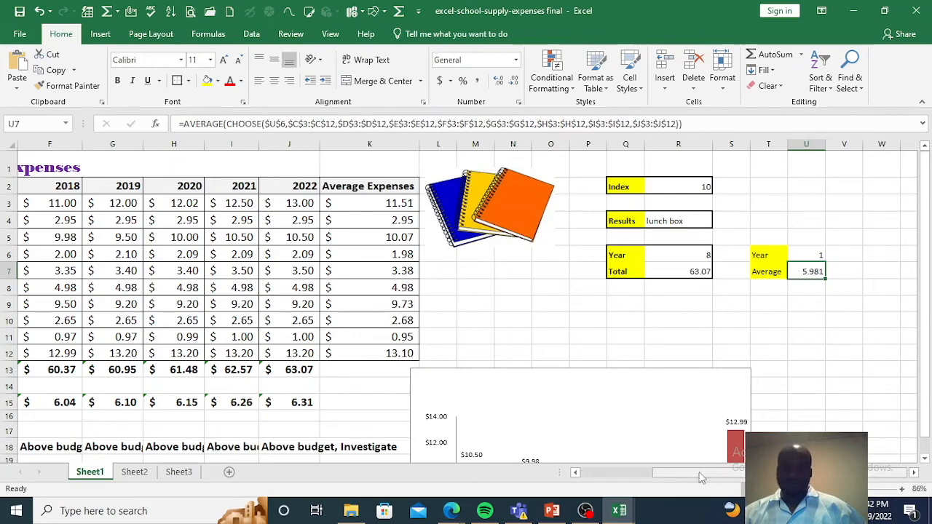
left_click(575, 472)
left_click(575, 473)
left_click(575, 472)
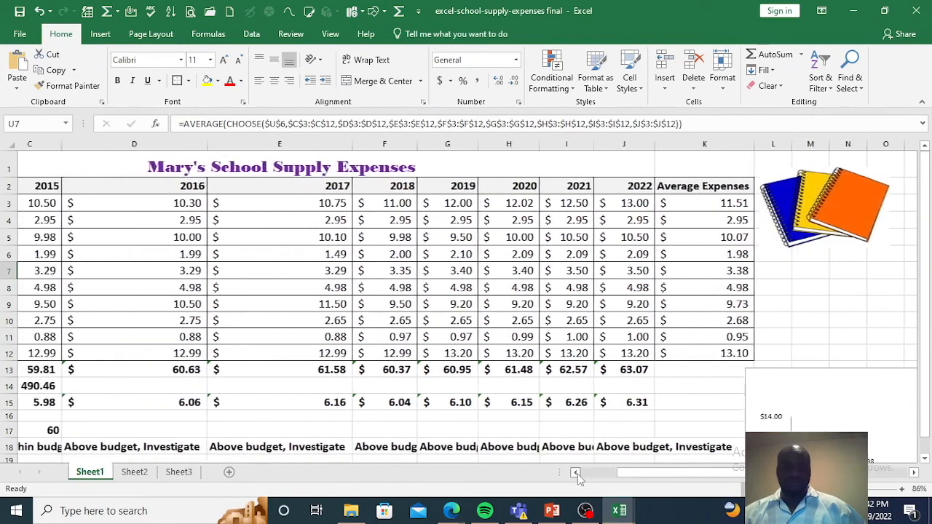
left_click(575, 473)
left_click(575, 472)
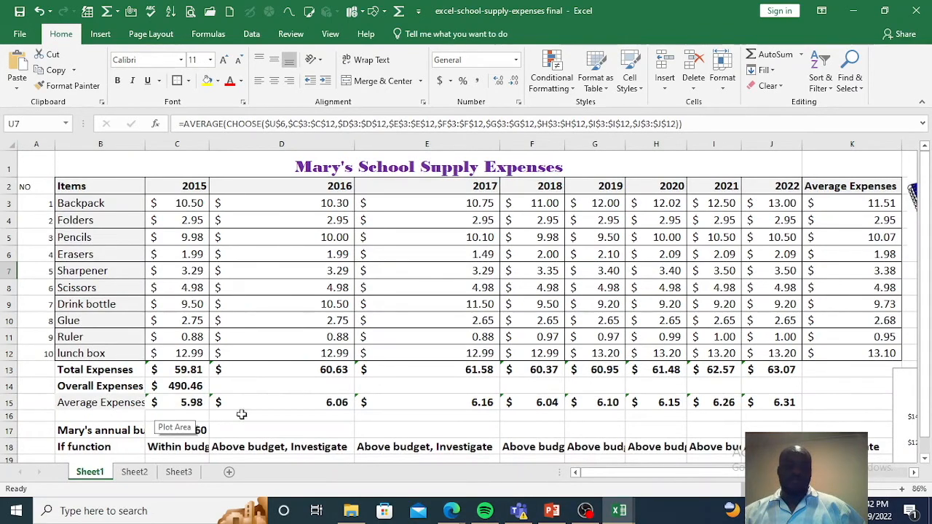
Step: Set the year index in U6 to 8 so U7 calculates the average for 2022
left_click_drag(618, 473, 694, 473)
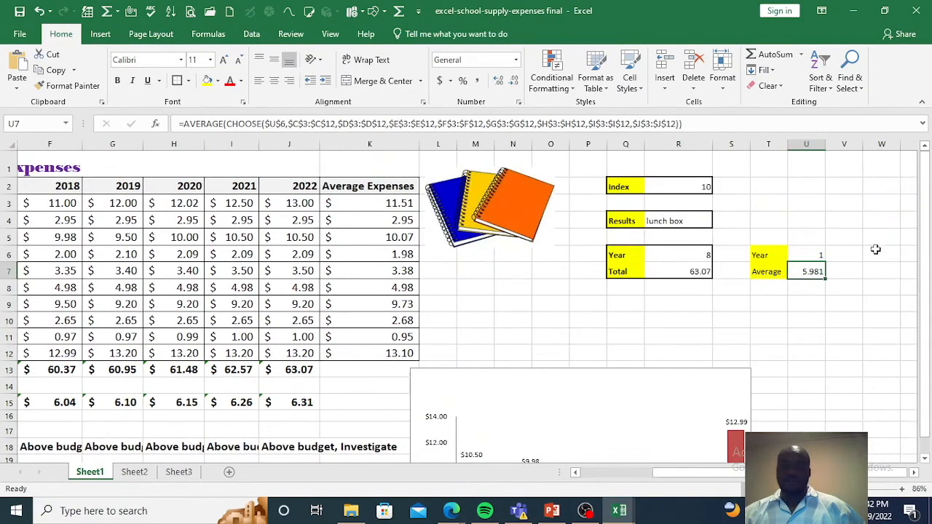
left_click(807, 252)
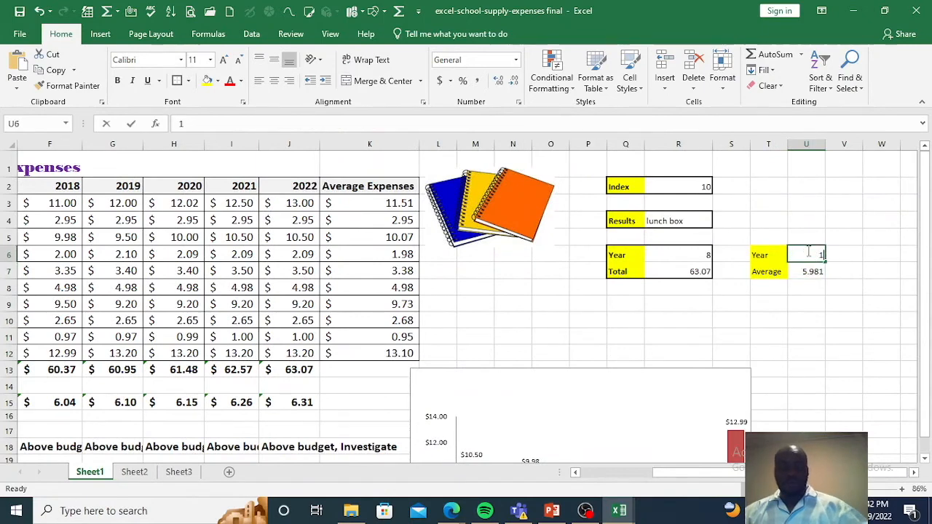
type("8")
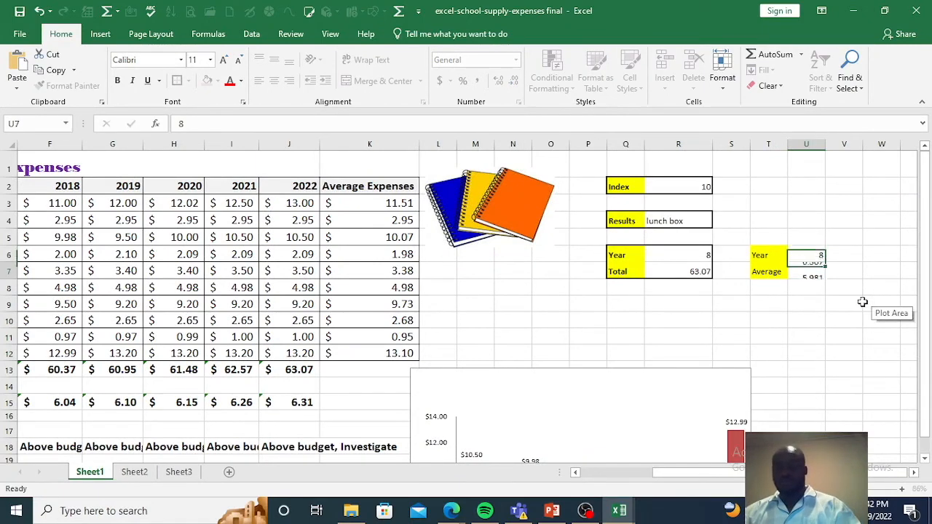
key("Return")
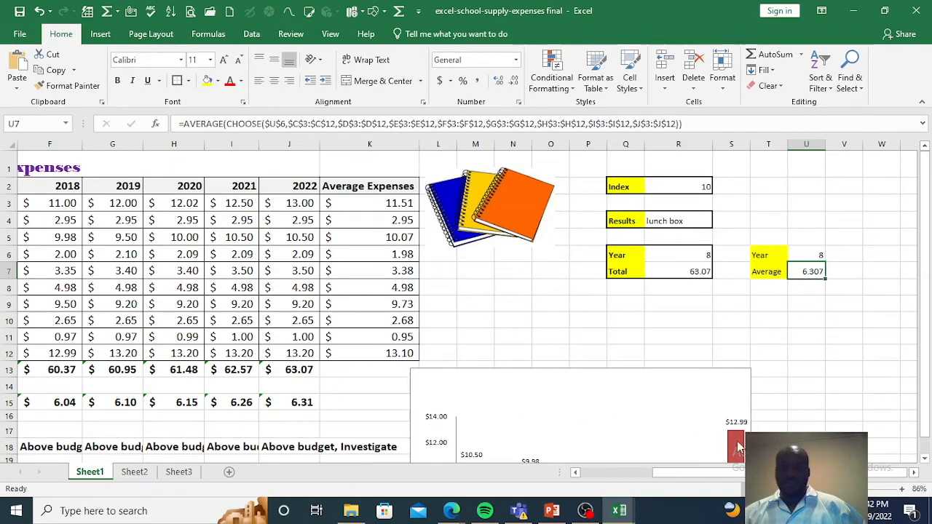
Step: Display the 2022 average expenses in J15 with three decimal places and compare it with the result in U7
left_click_drag(714, 479, 648, 480)
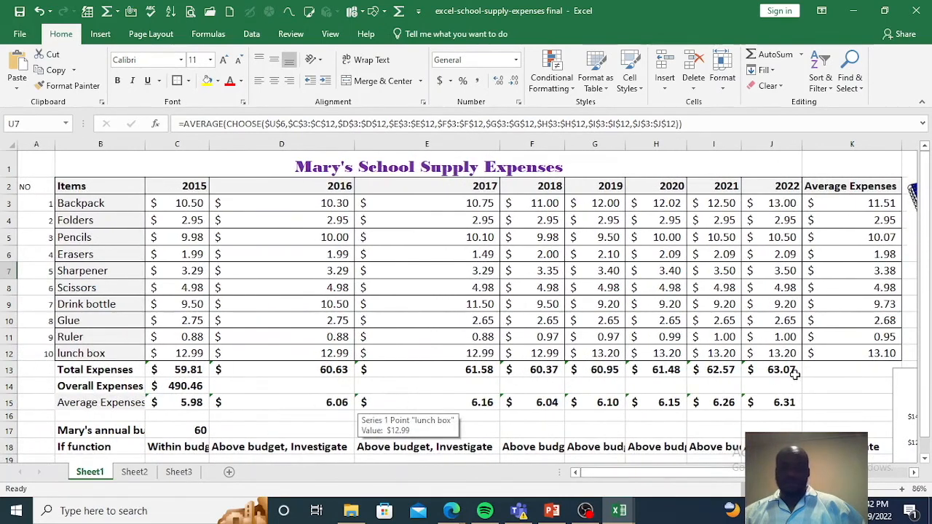
left_click(772, 406)
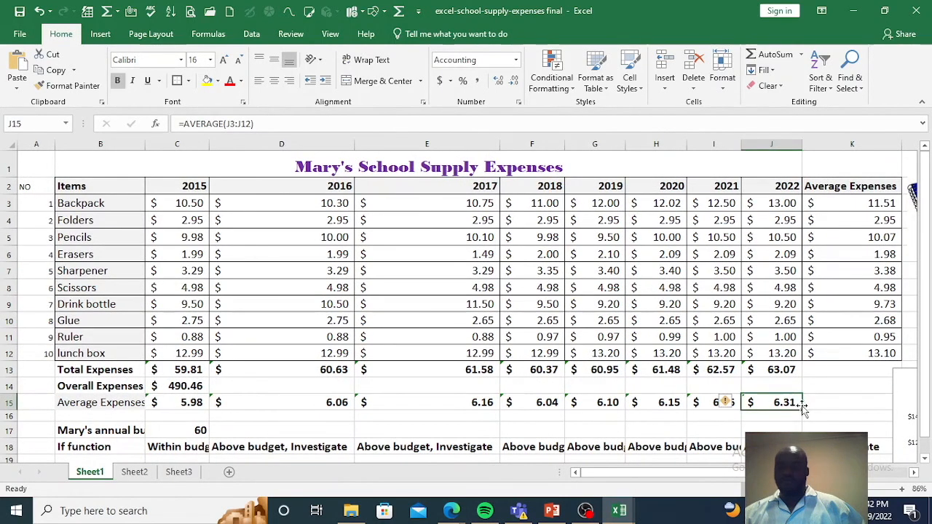
left_click(513, 81)
left_click(499, 82)
left_click(498, 82)
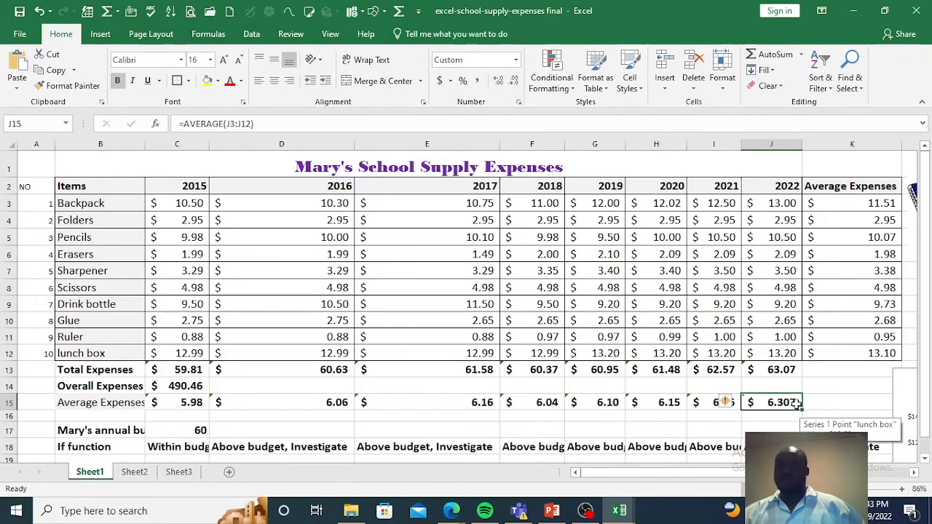
left_click_drag(754, 473, 829, 473)
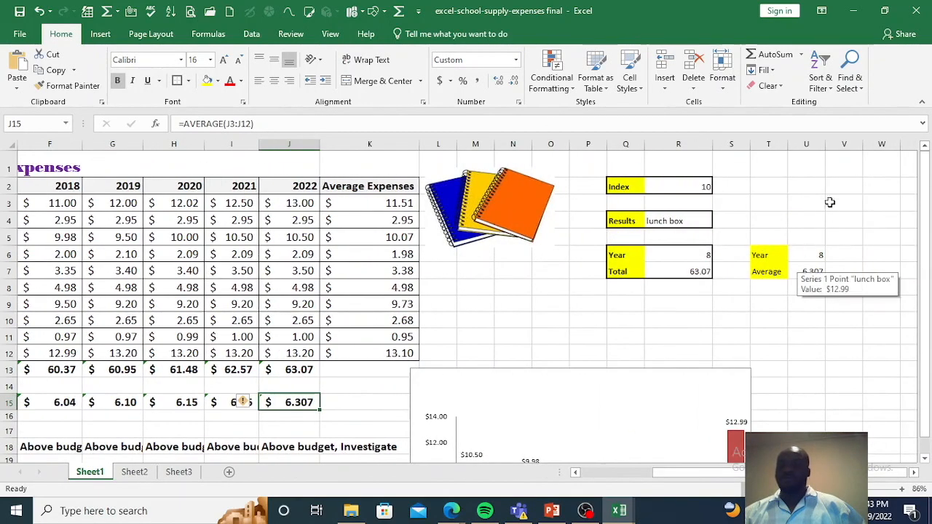